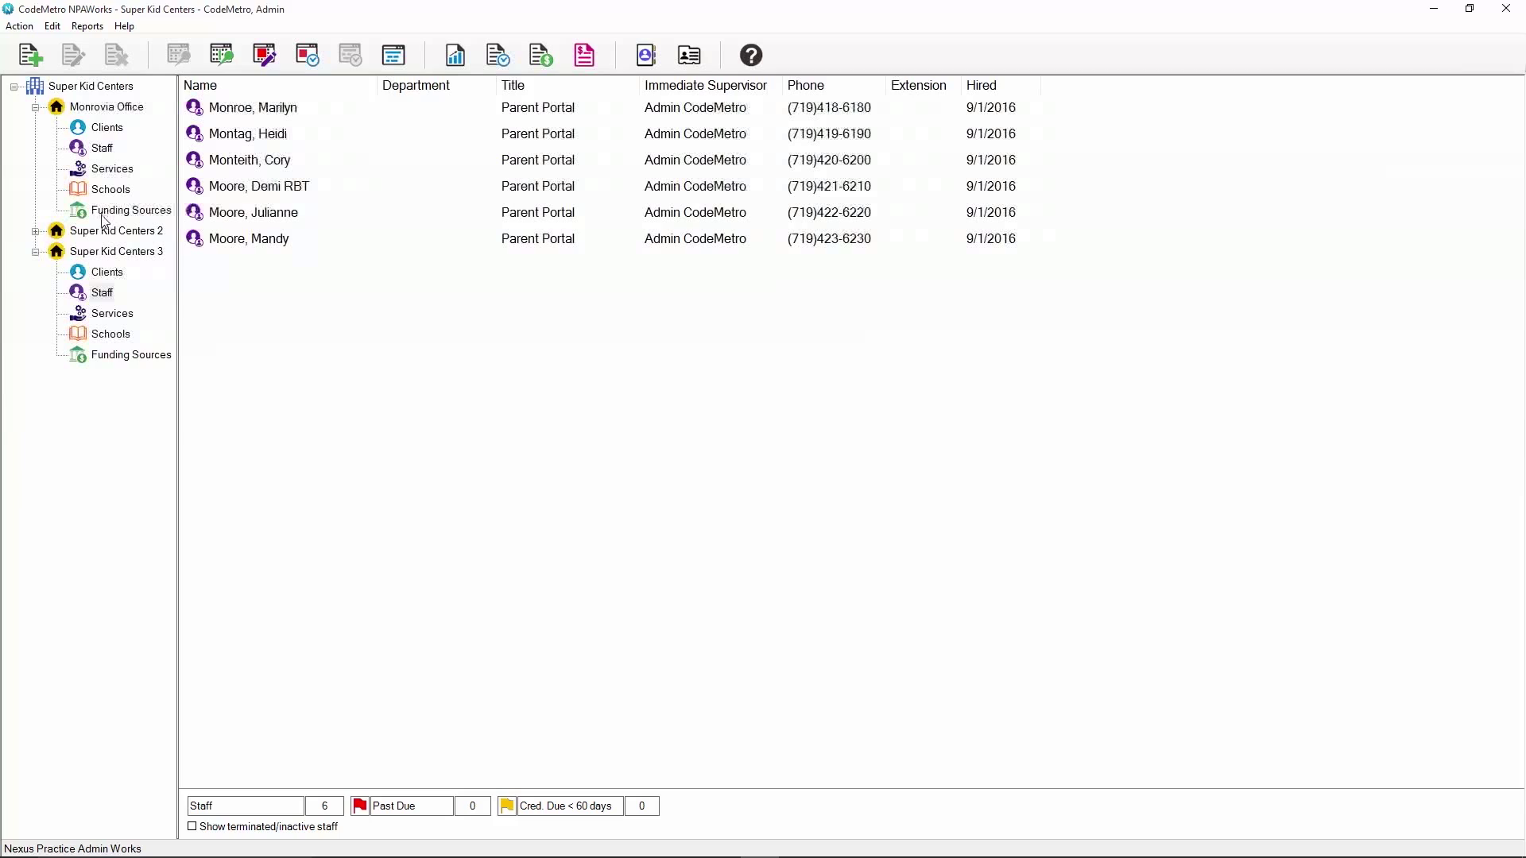
Open the first client listed under the Monrovia Office and launch the forms tool from the record's Notes & Issues
left_click(105, 131)
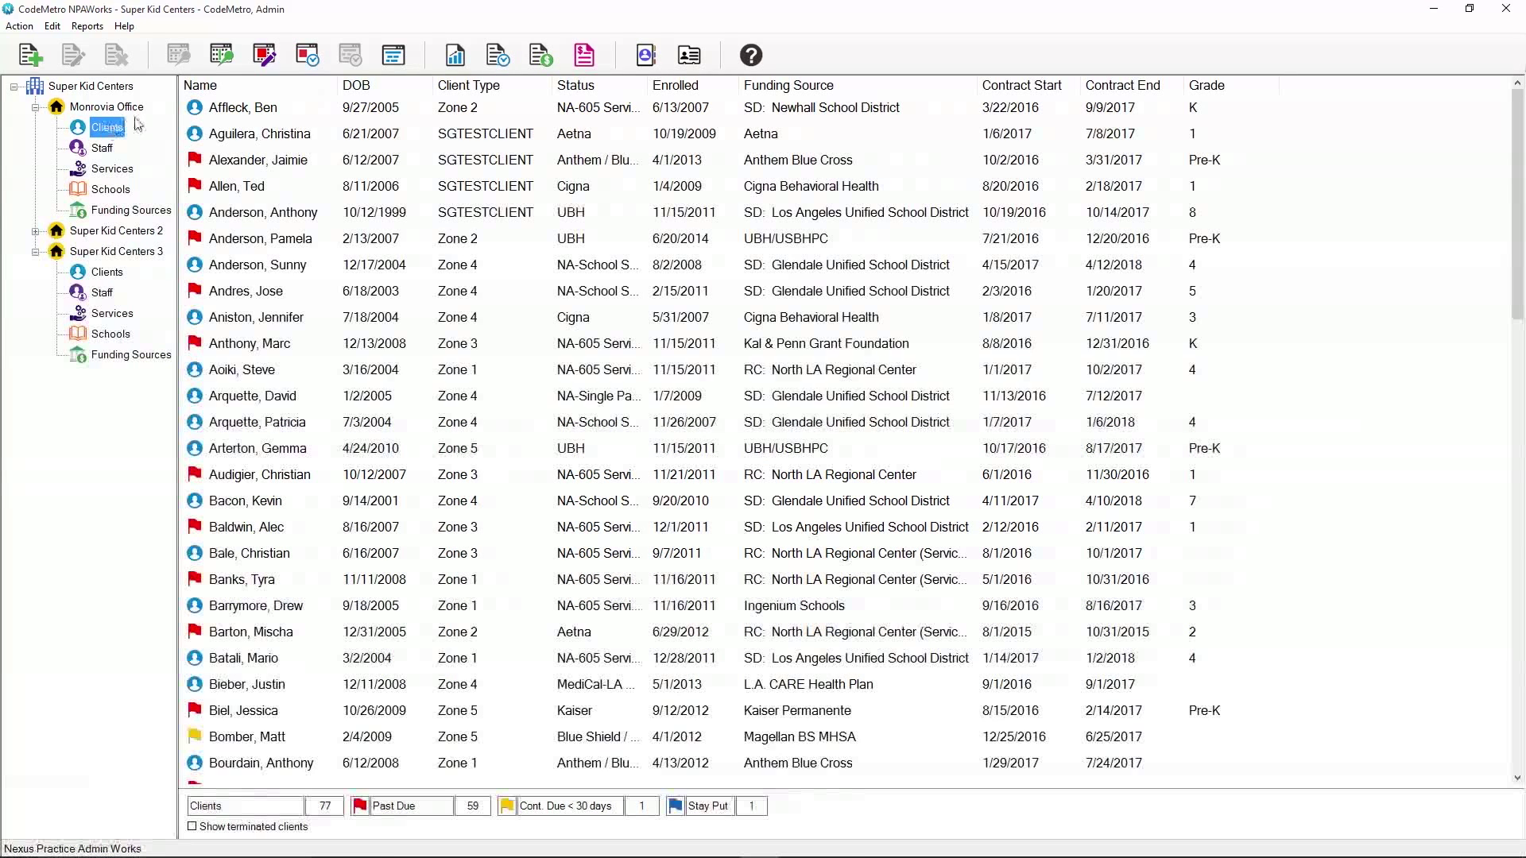
left_click(212, 111)
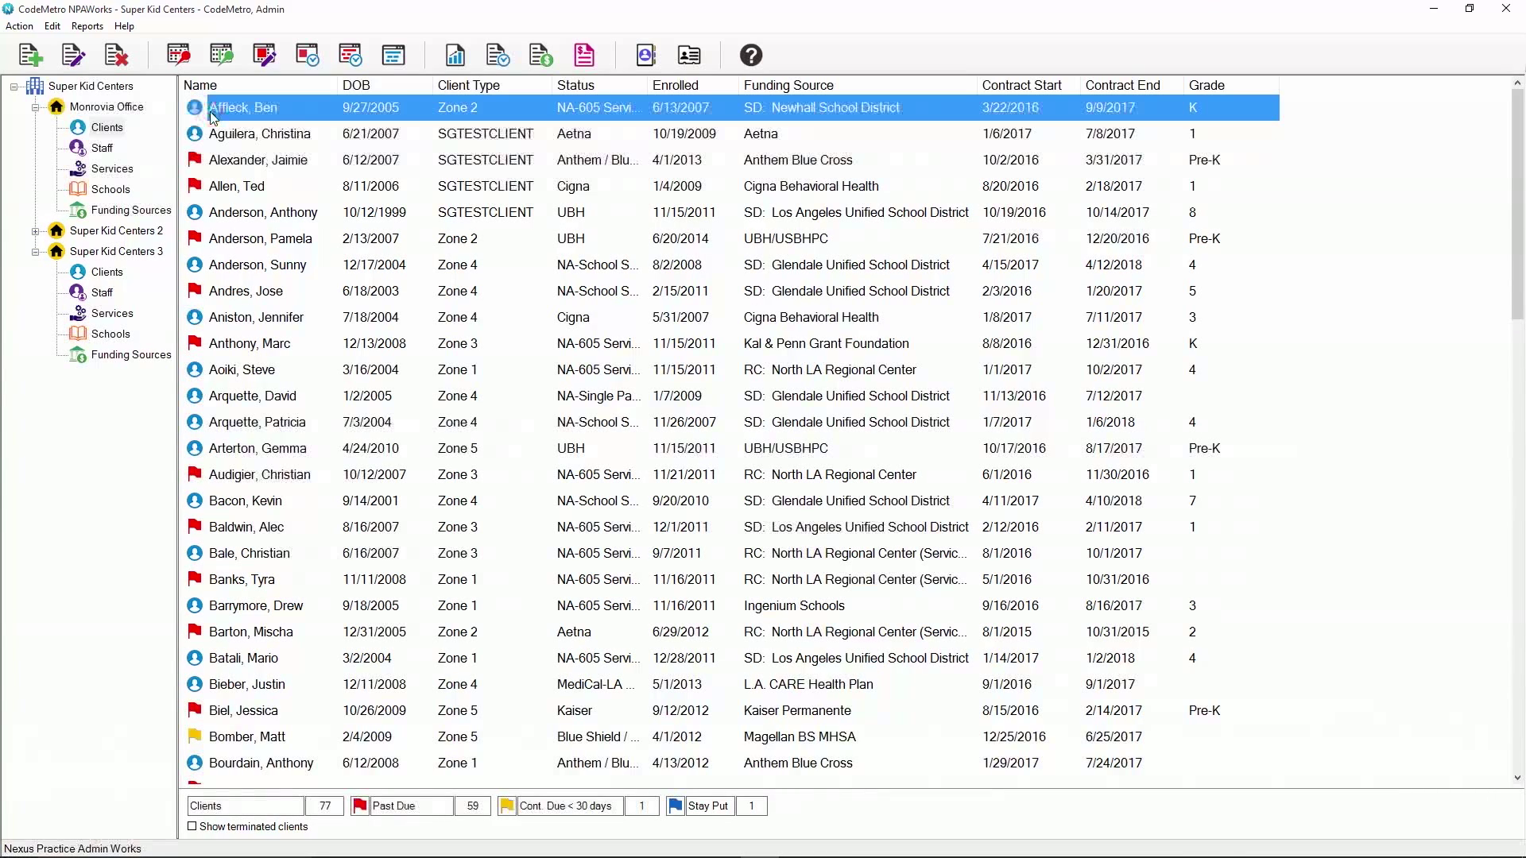
double_click(213, 111)
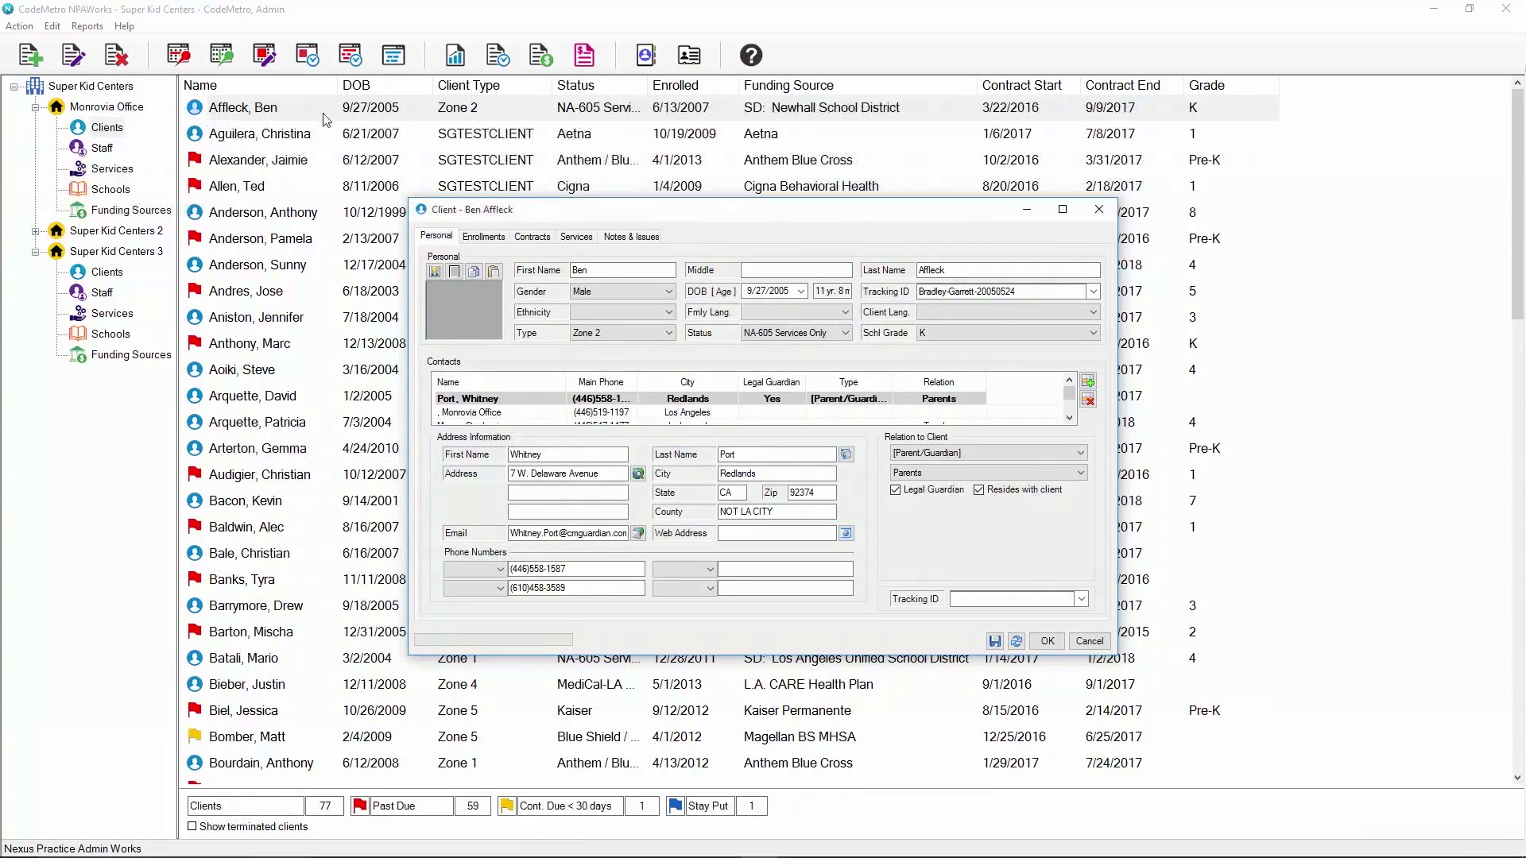
left_click(649, 238)
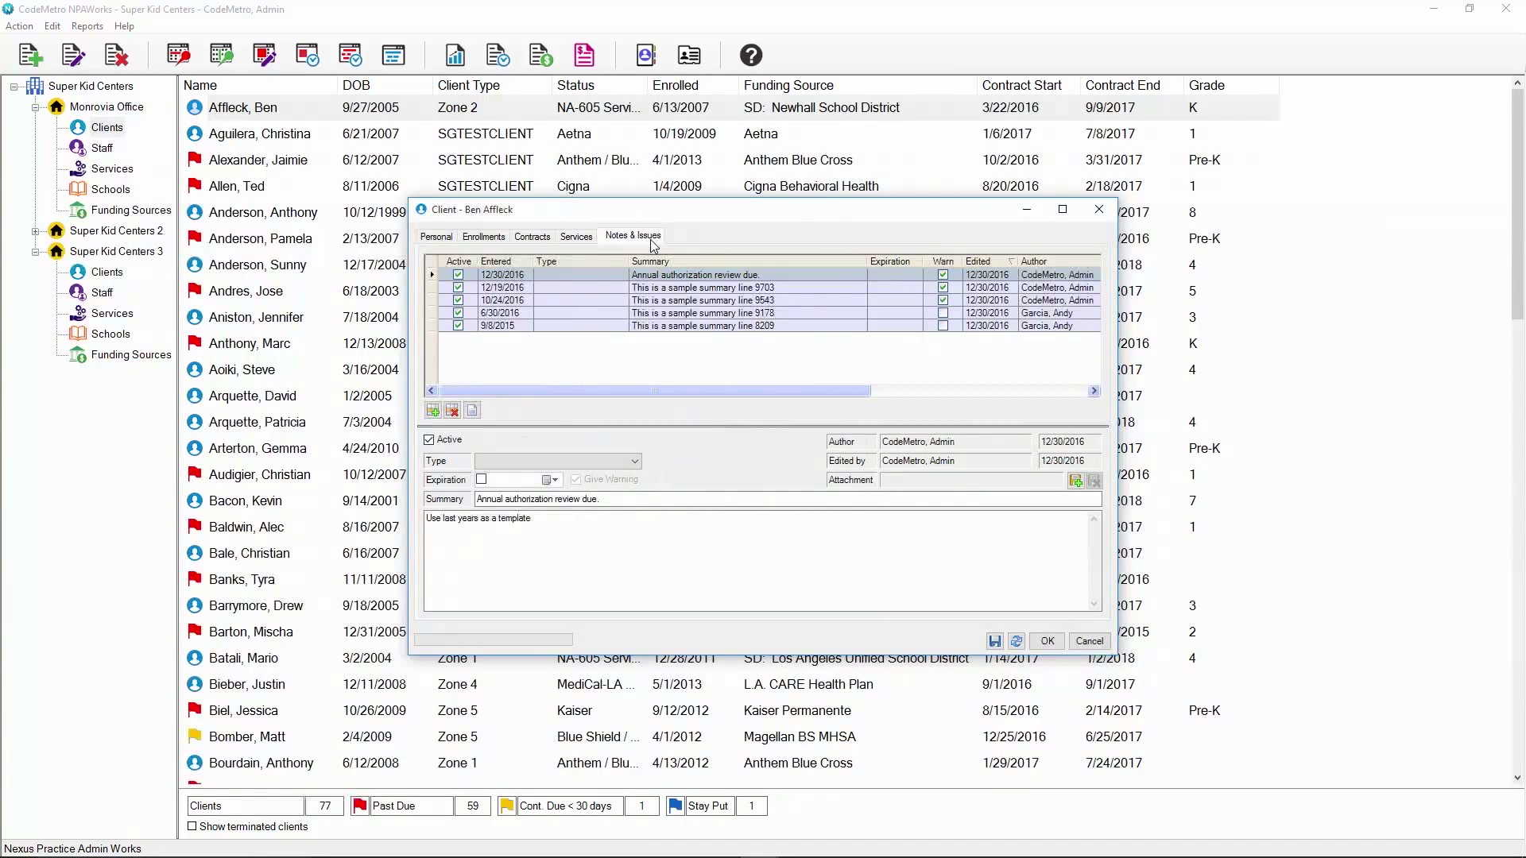
left_click(474, 411)
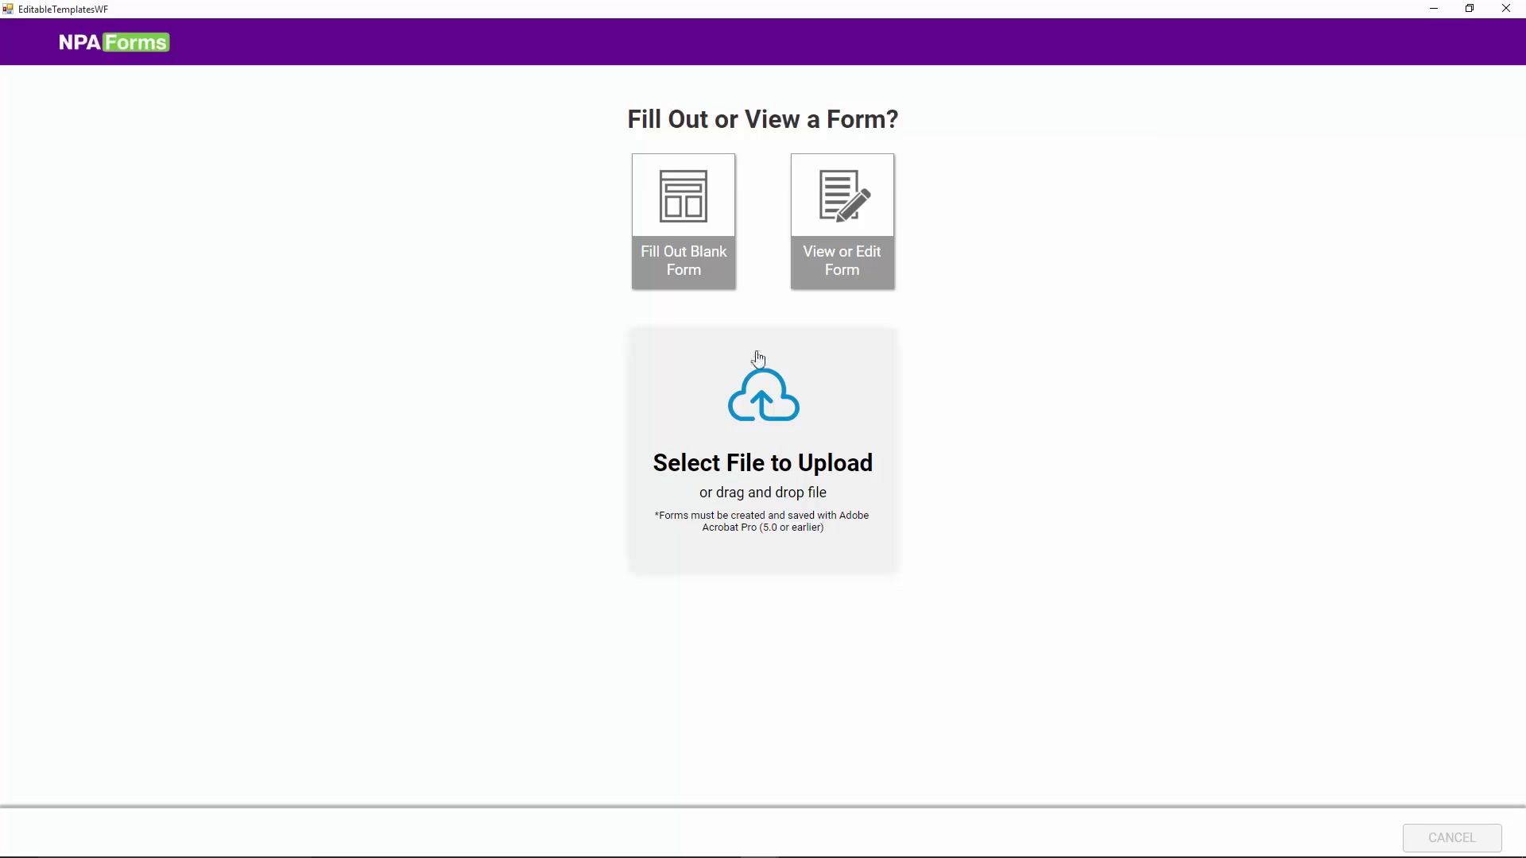
Upload the SoapNote5172017 file as a form template with type Reminder and save it
left_click_drag(48, 429, 746, 416)
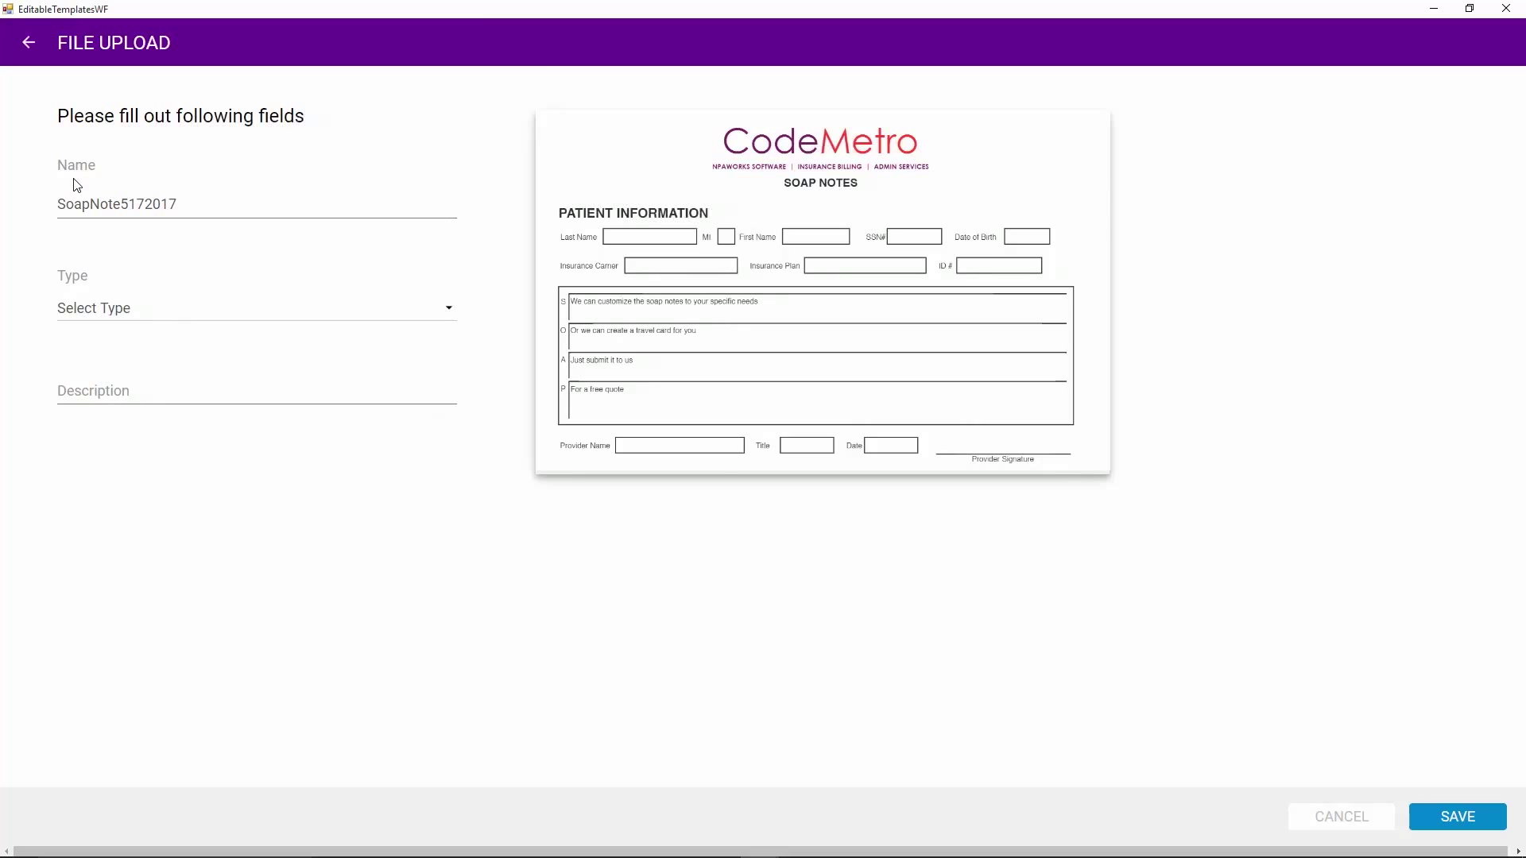
left_click(450, 310)
left_click(224, 480)
left_click(1456, 816)
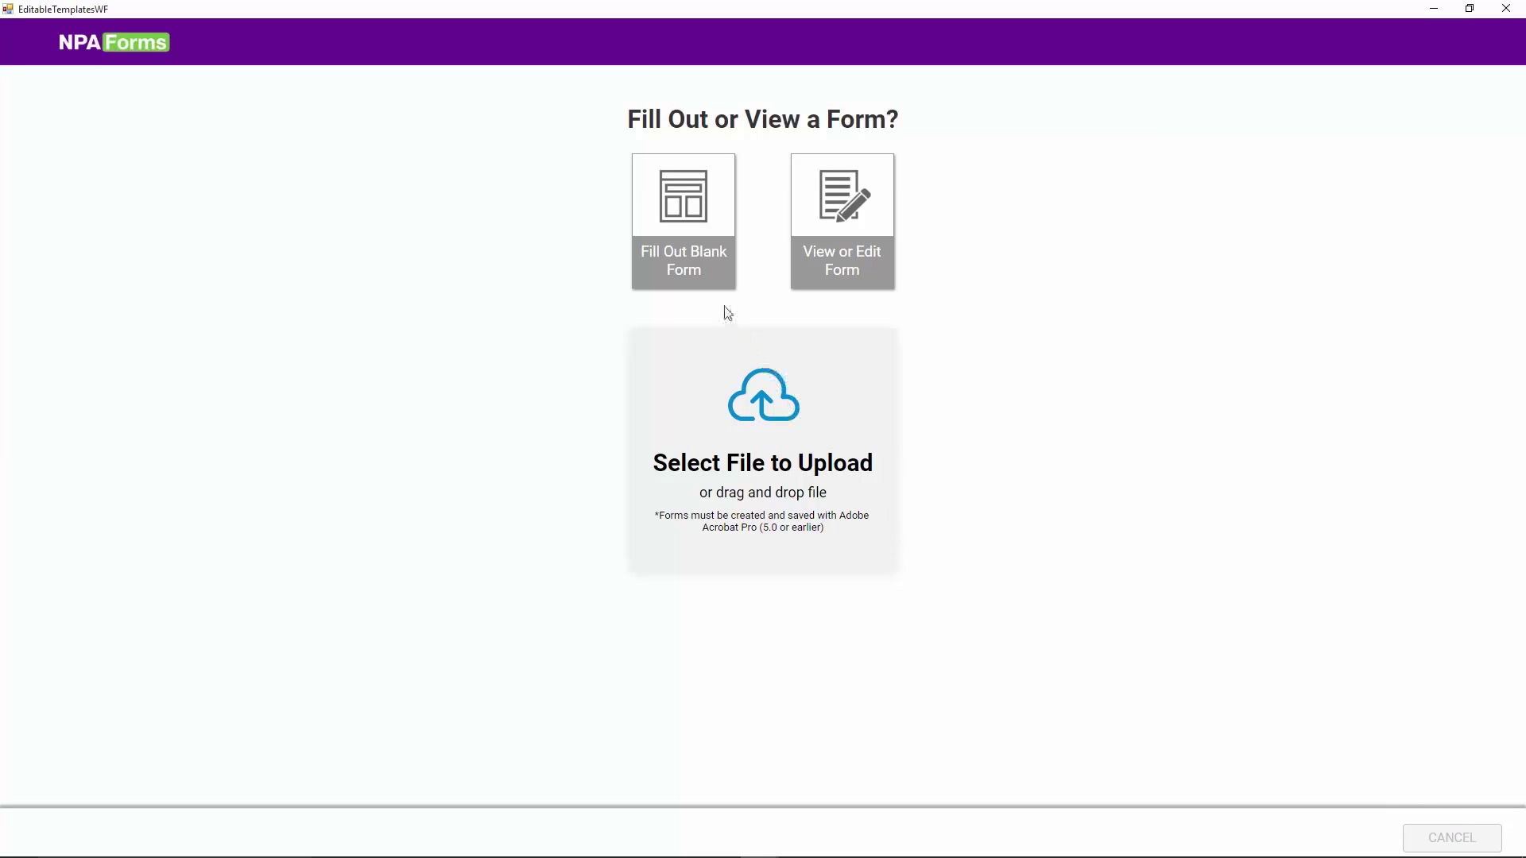
Find the blank form by searching for "soap" with the Reminder filter, and open SoapNote5172017 to fill it out
left_click(715, 286)
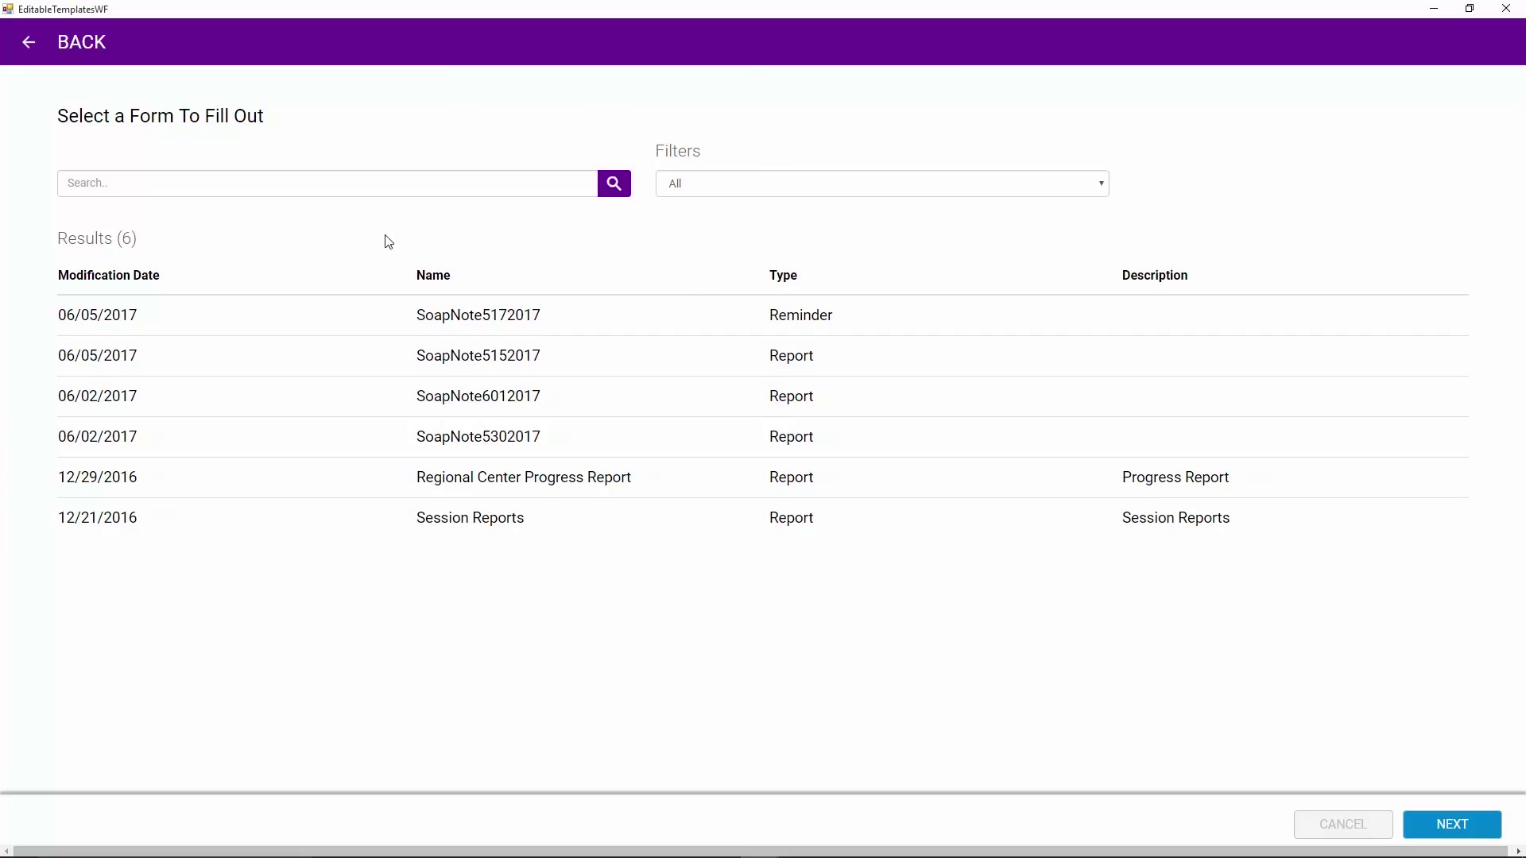
left_click(287, 183)
type("soap")
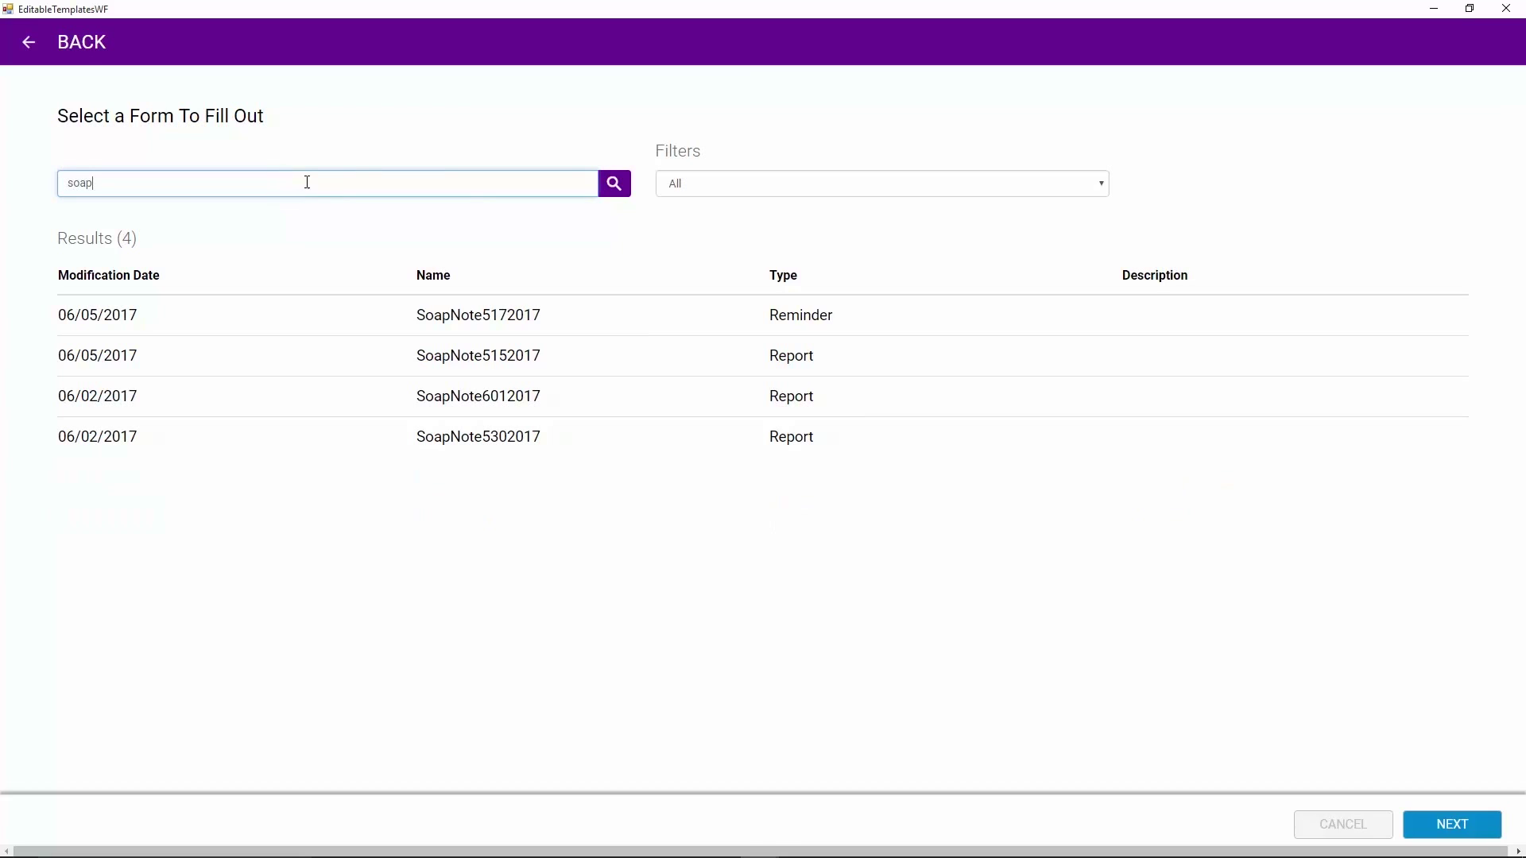
left_click(1101, 184)
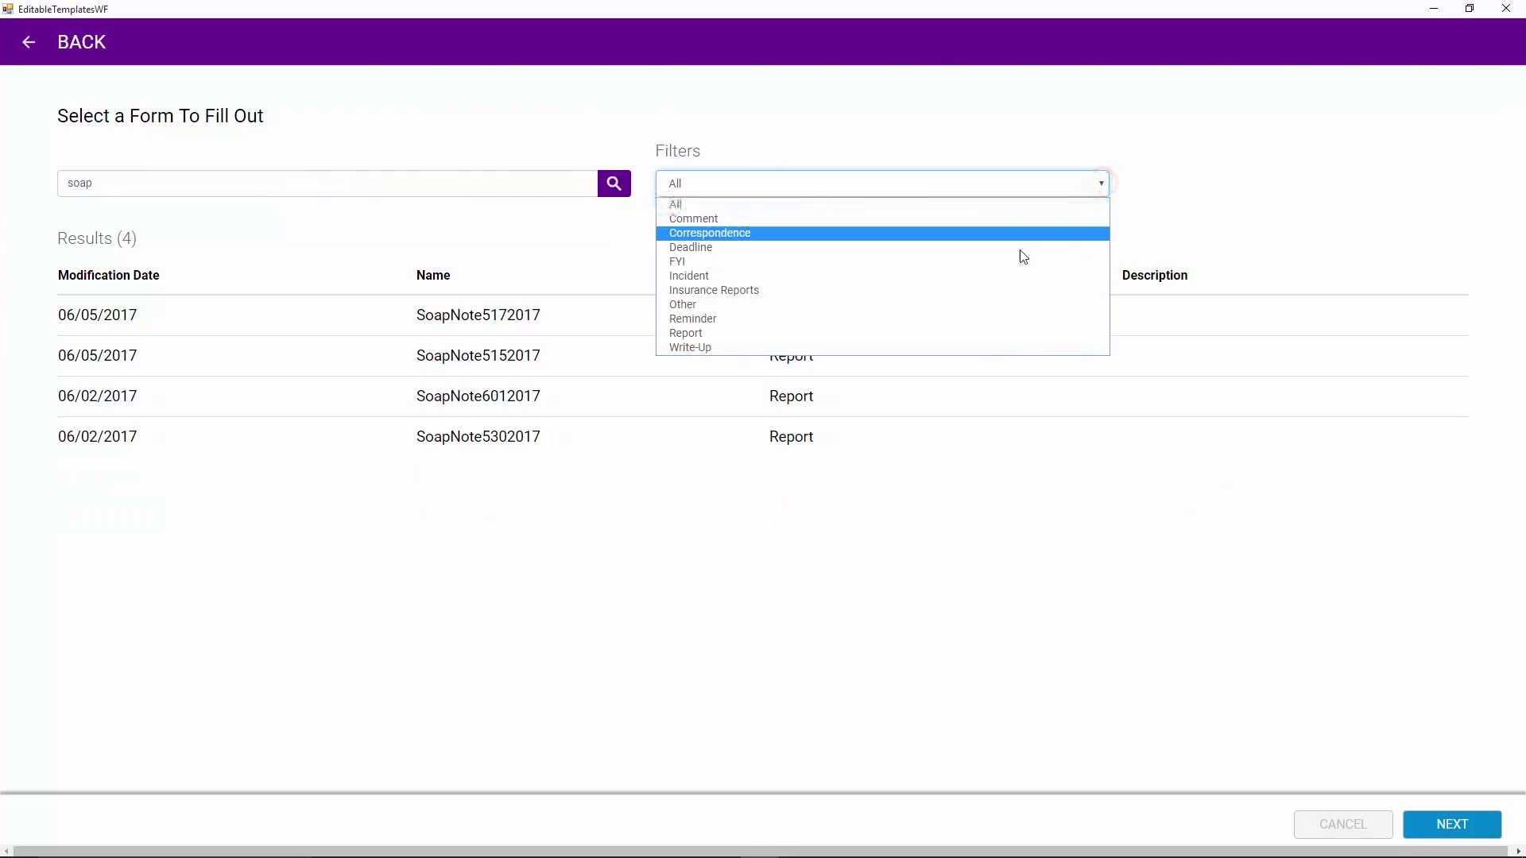
left_click(971, 321)
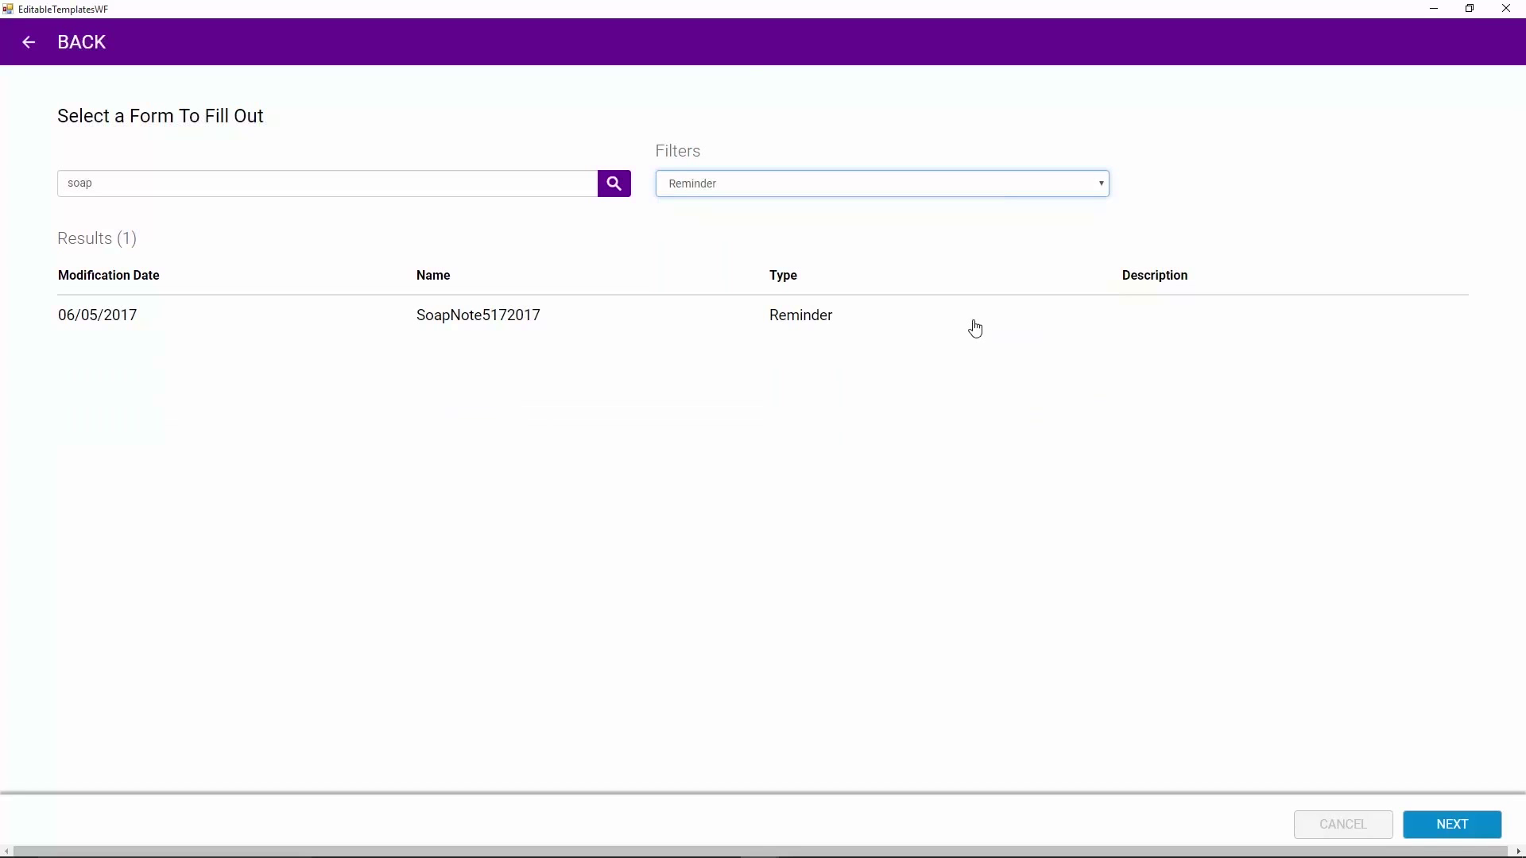
left_click(557, 322)
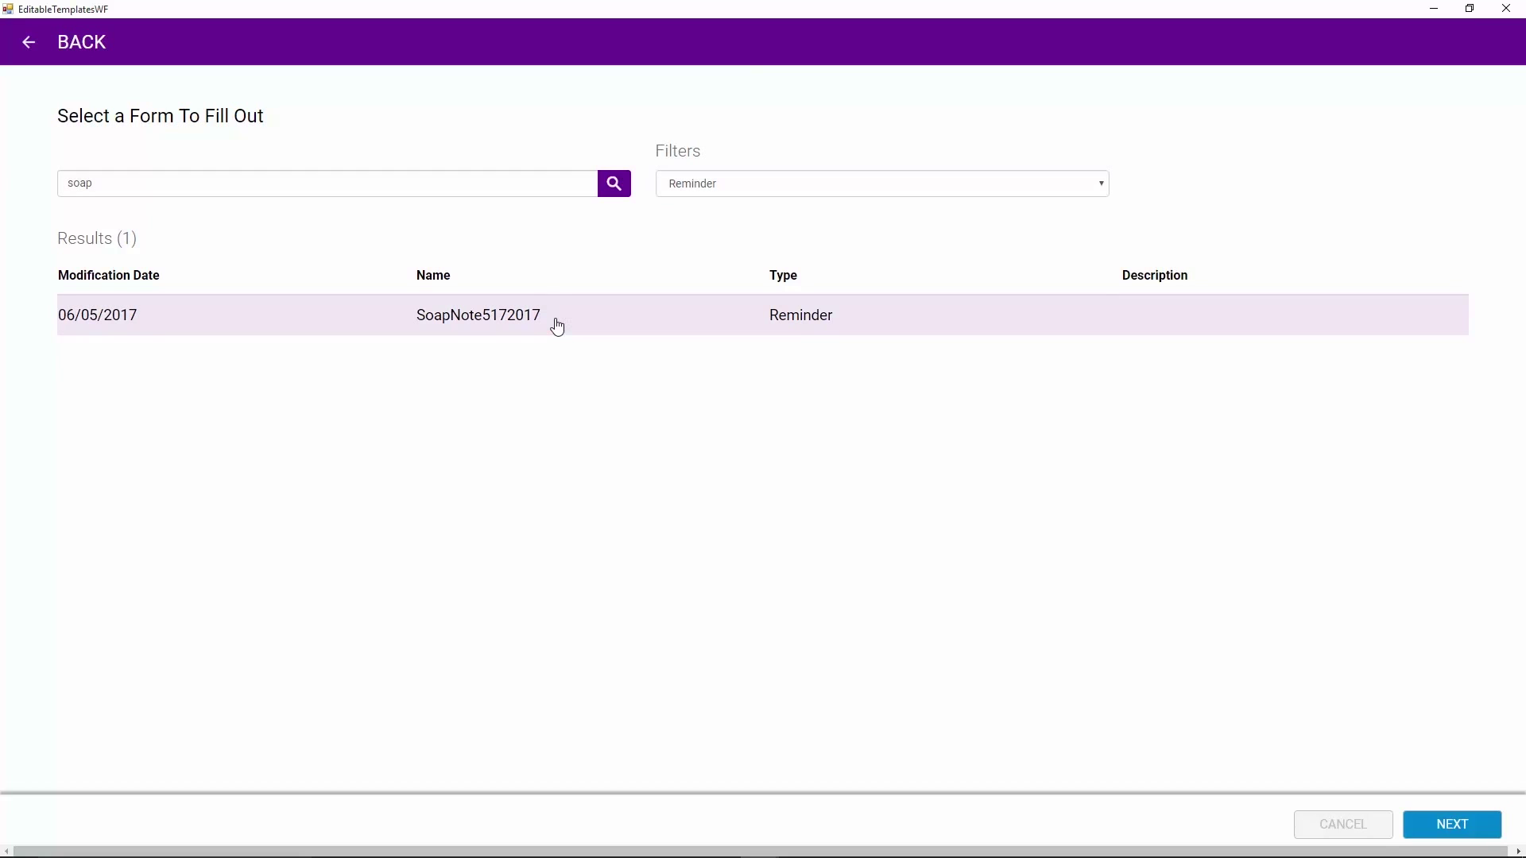
left_click(1454, 824)
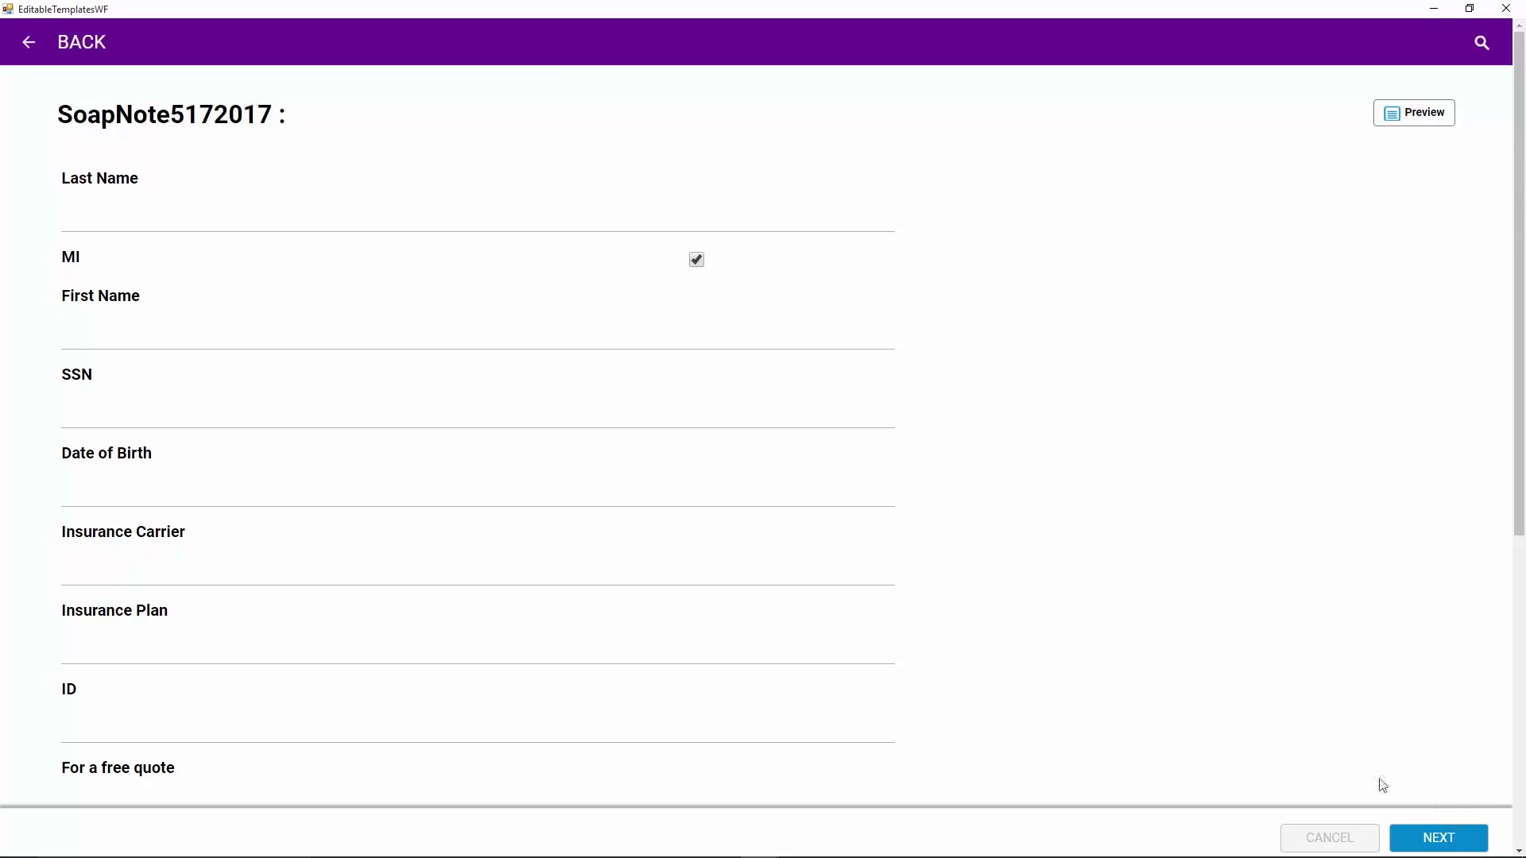
Enter the patient's name, SSN, date of birth, carrier Aetna, plan PPO and member ID, preview the document and continue to saving
left_click(131, 219)
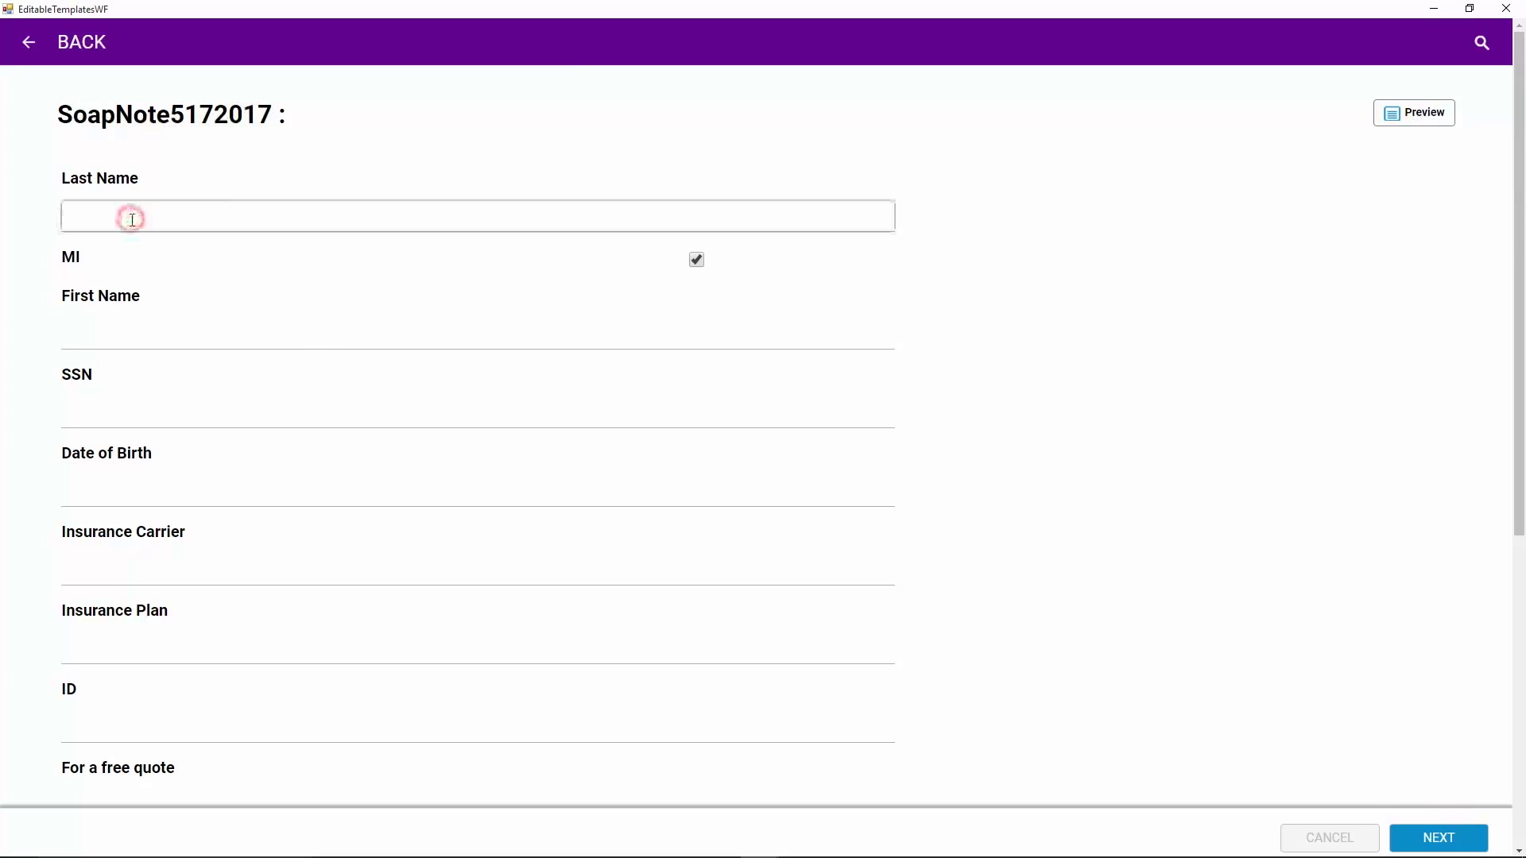
type("CodeMetro")
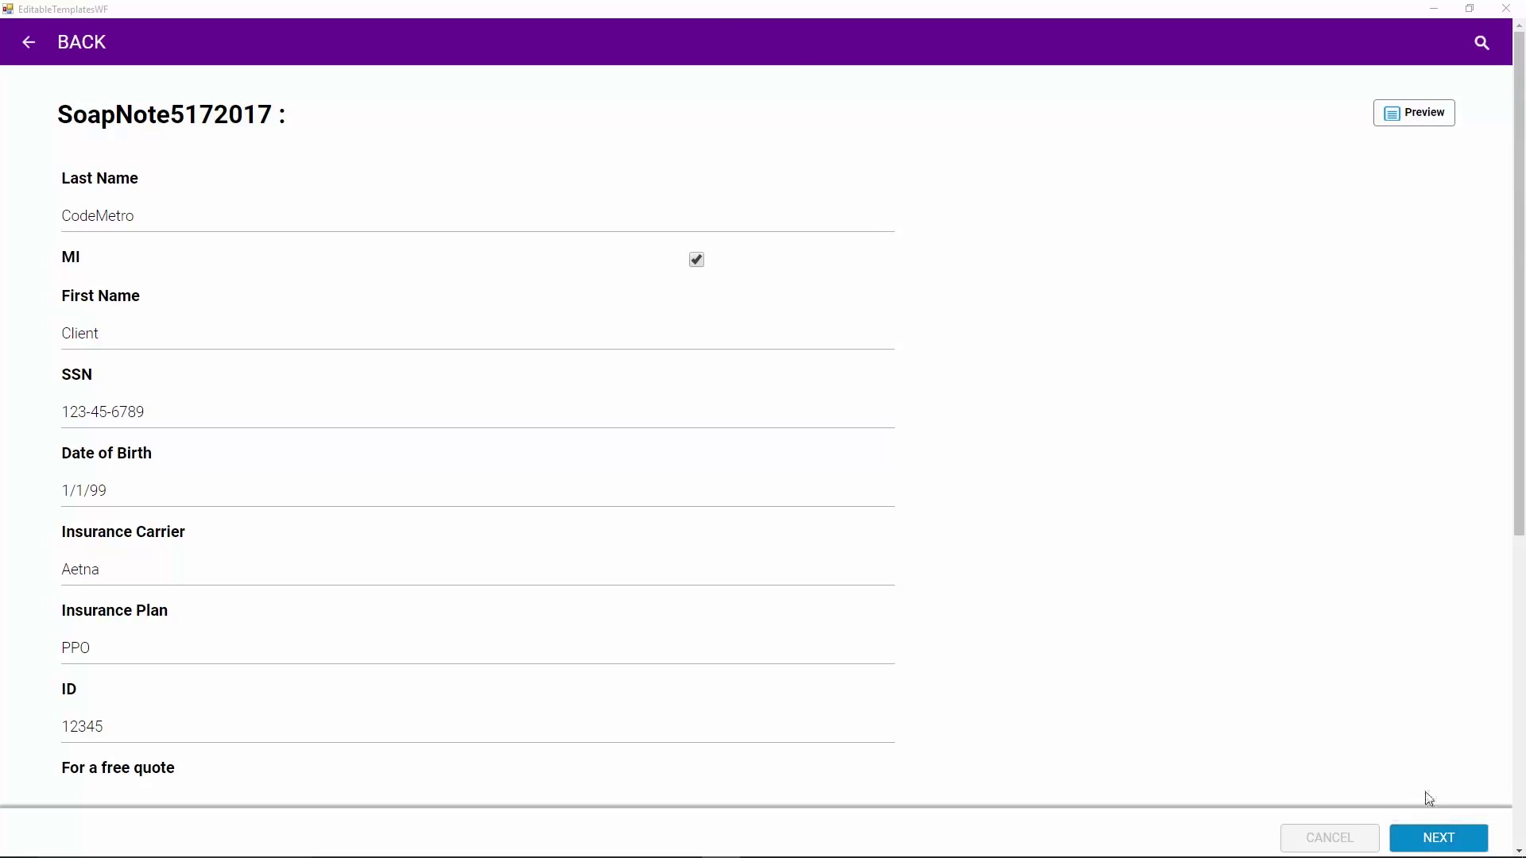
left_click(1415, 129)
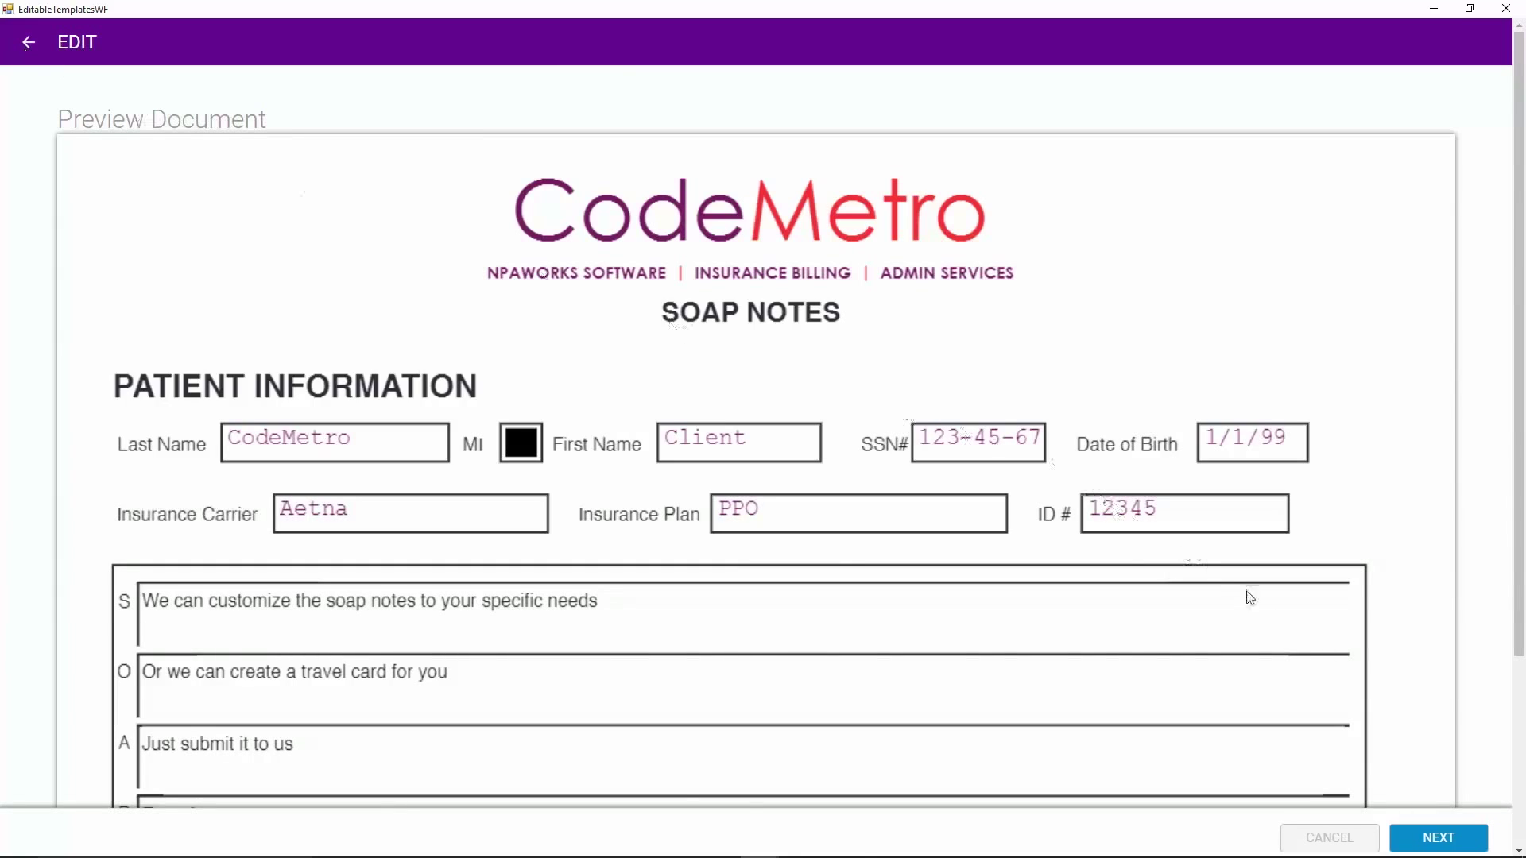
left_click(1447, 841)
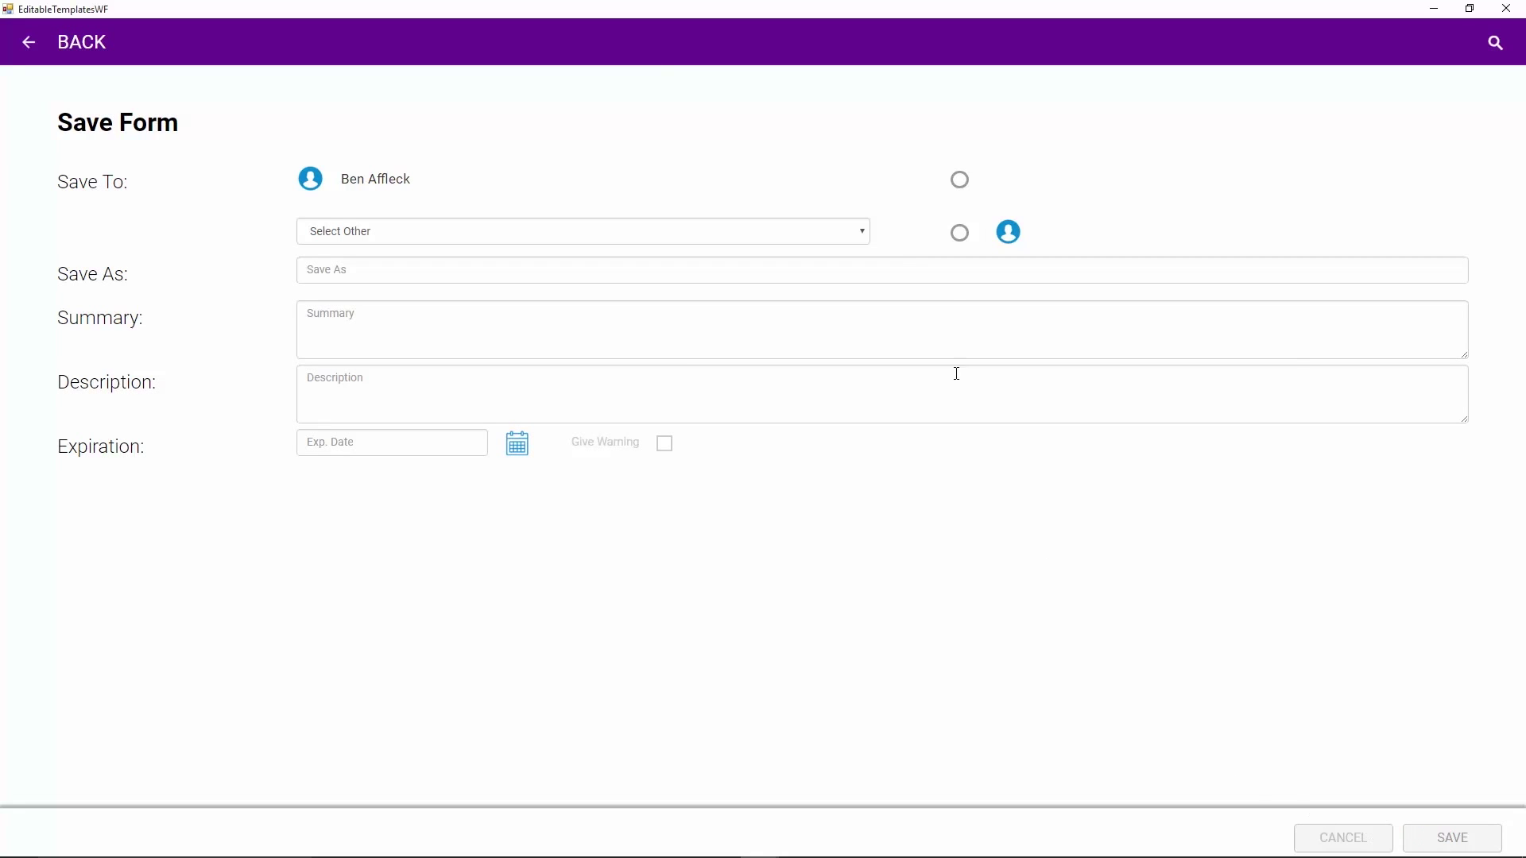
Choose the current client as the save destination and name the form Soapnotes517, leaving summary and description blank
left_click(960, 181)
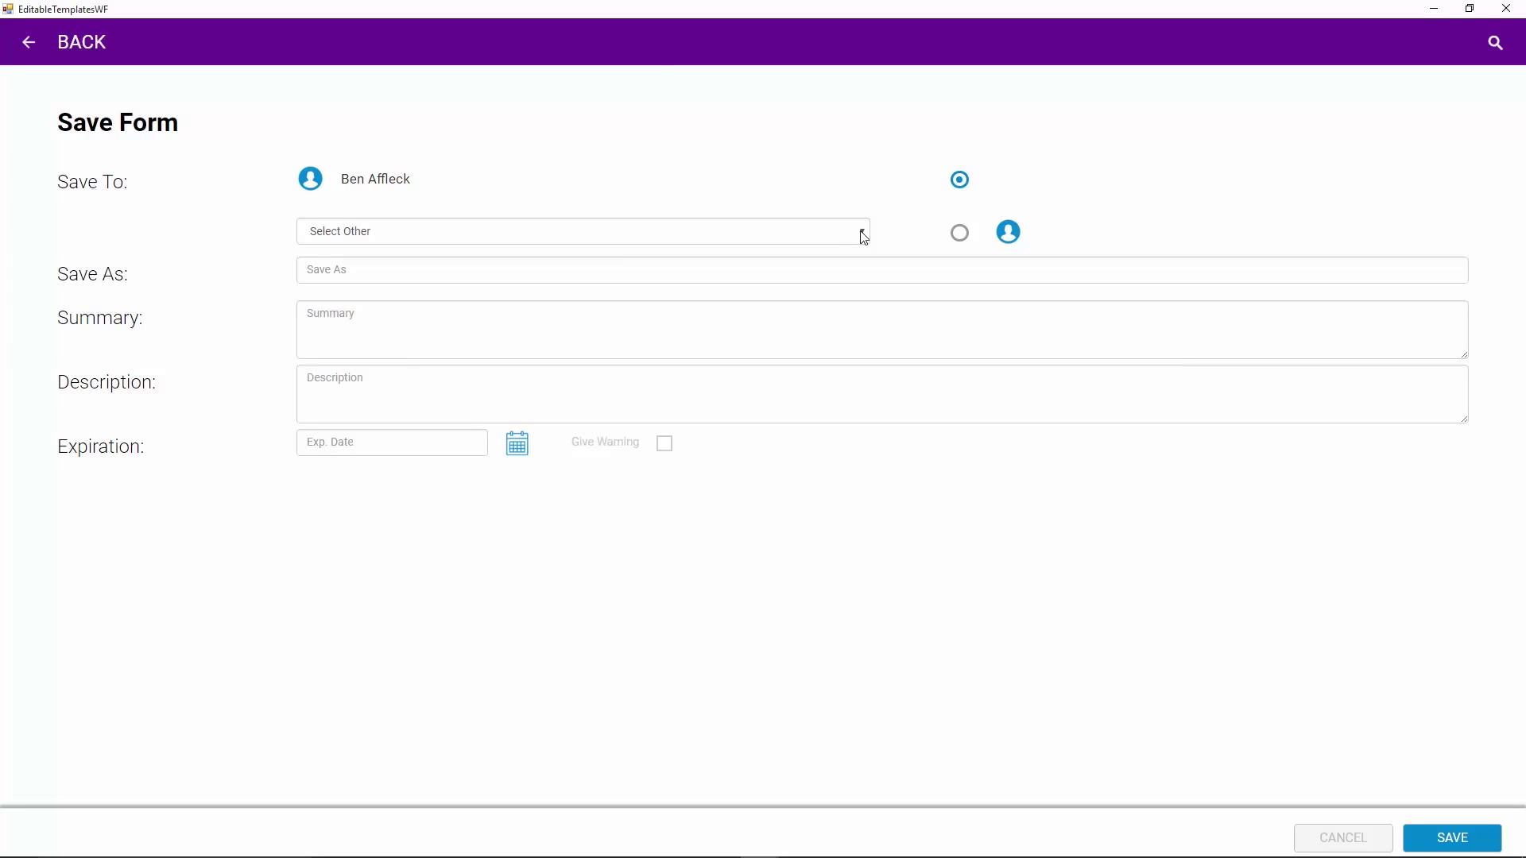
left_click(780, 268)
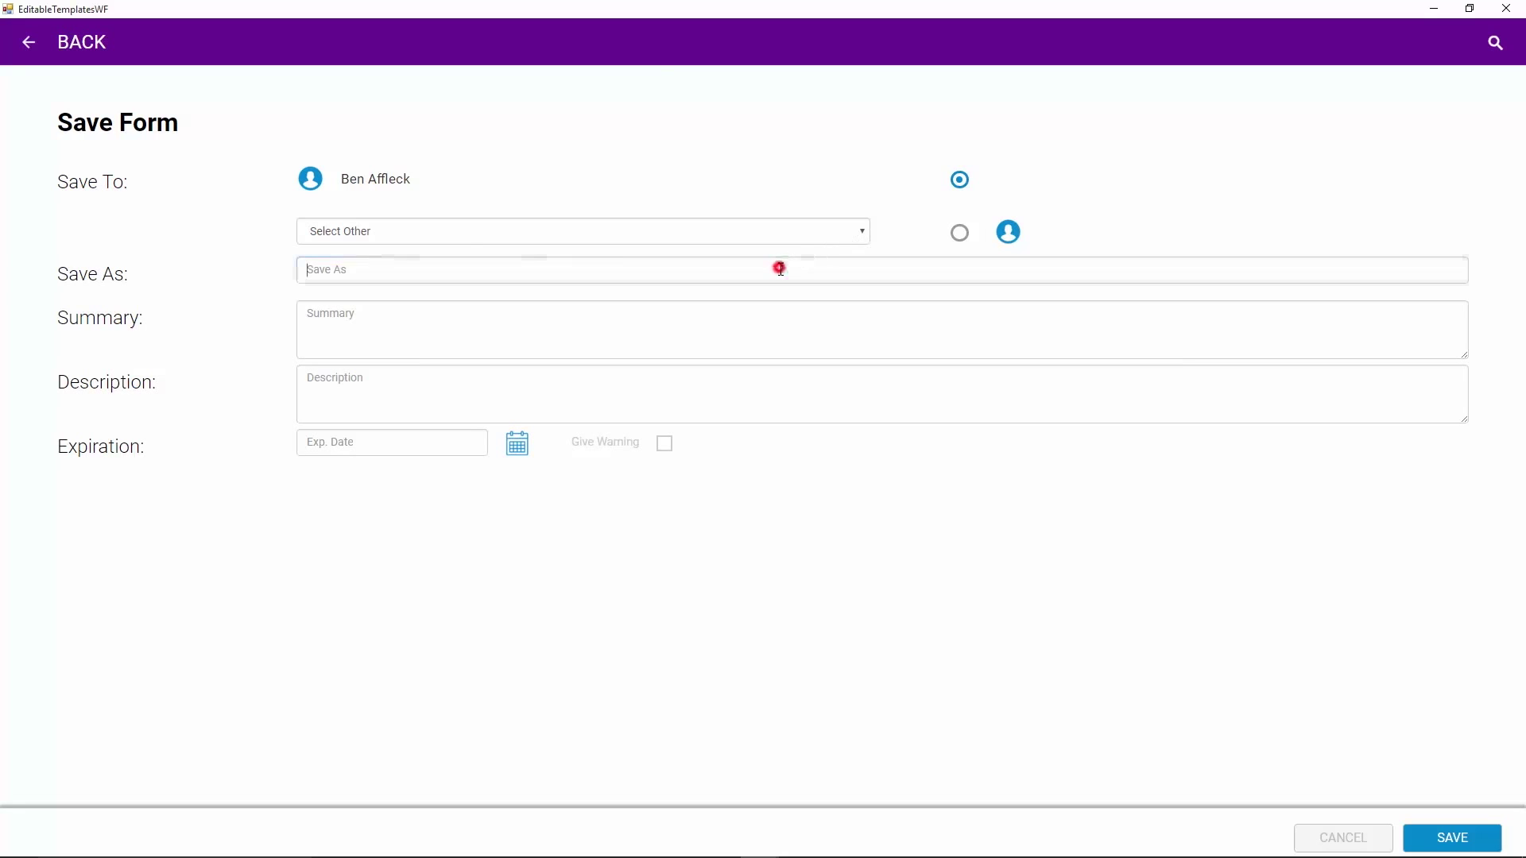
type("Soapno")
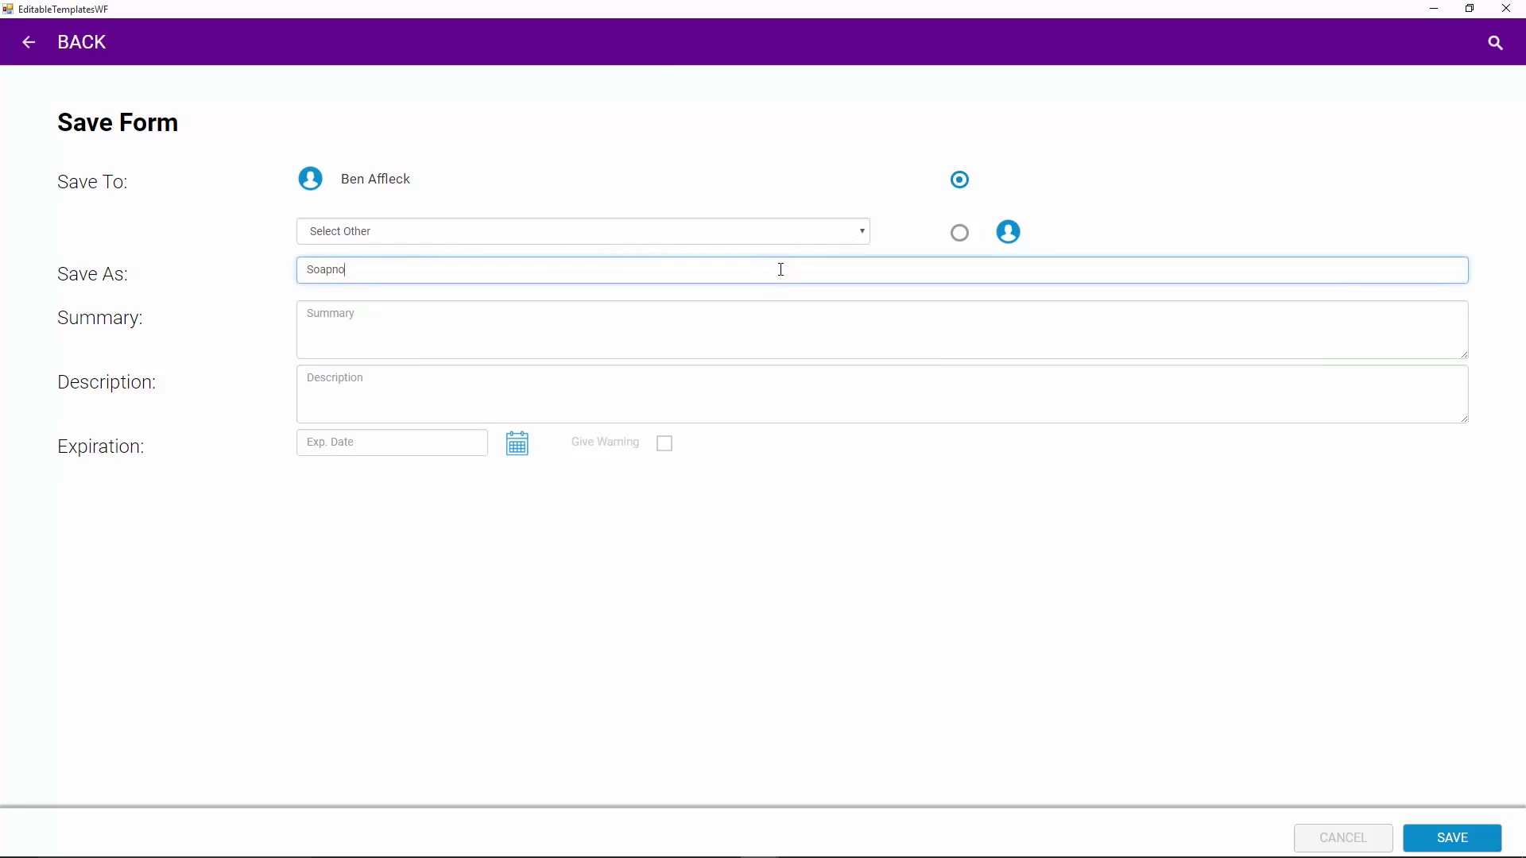
type("tes517")
left_click(313, 320)
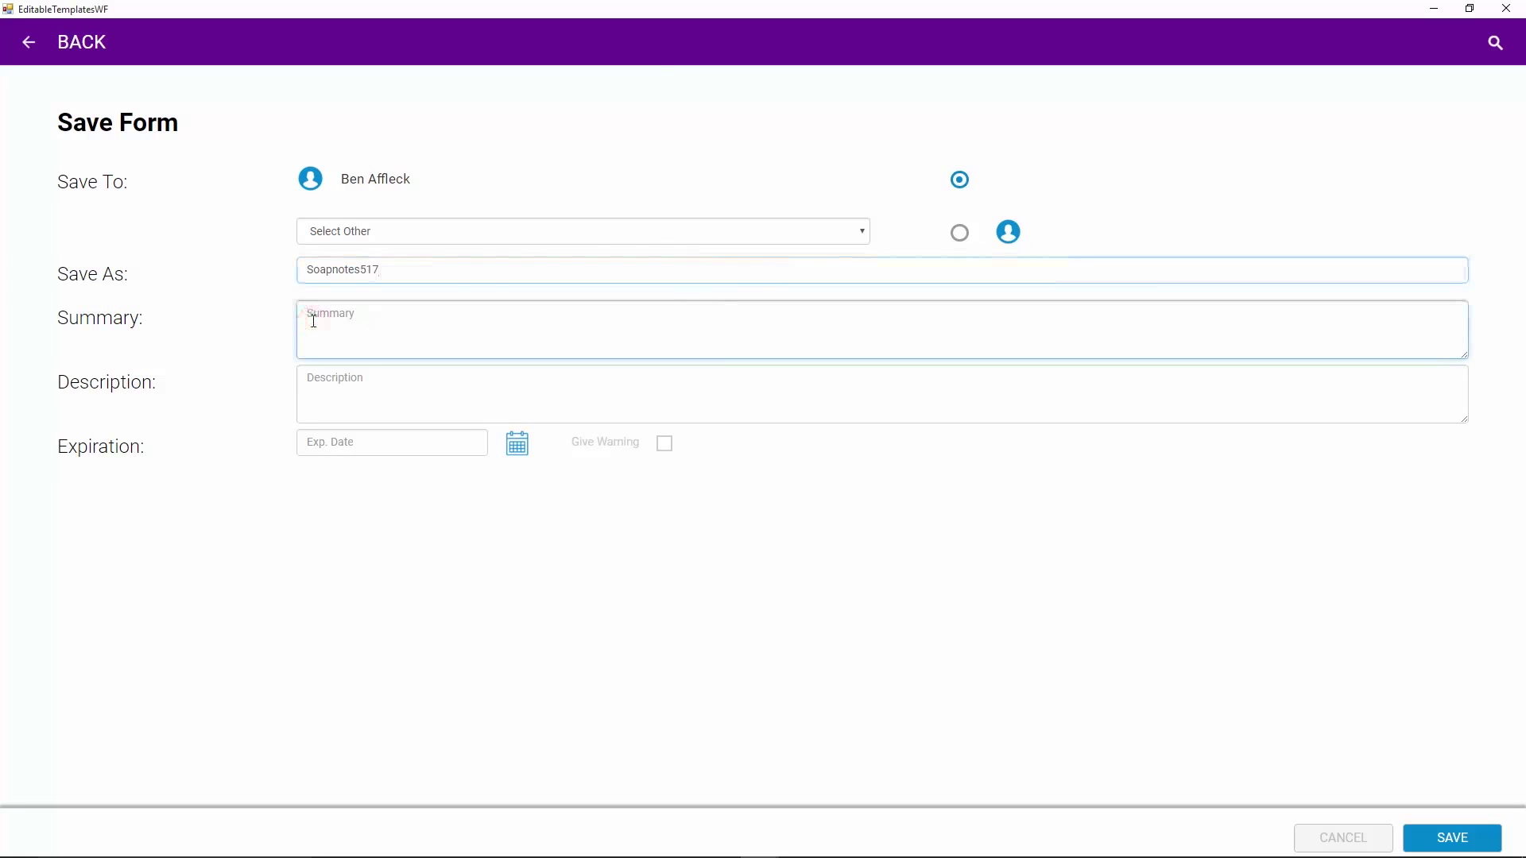
left_click(302, 378)
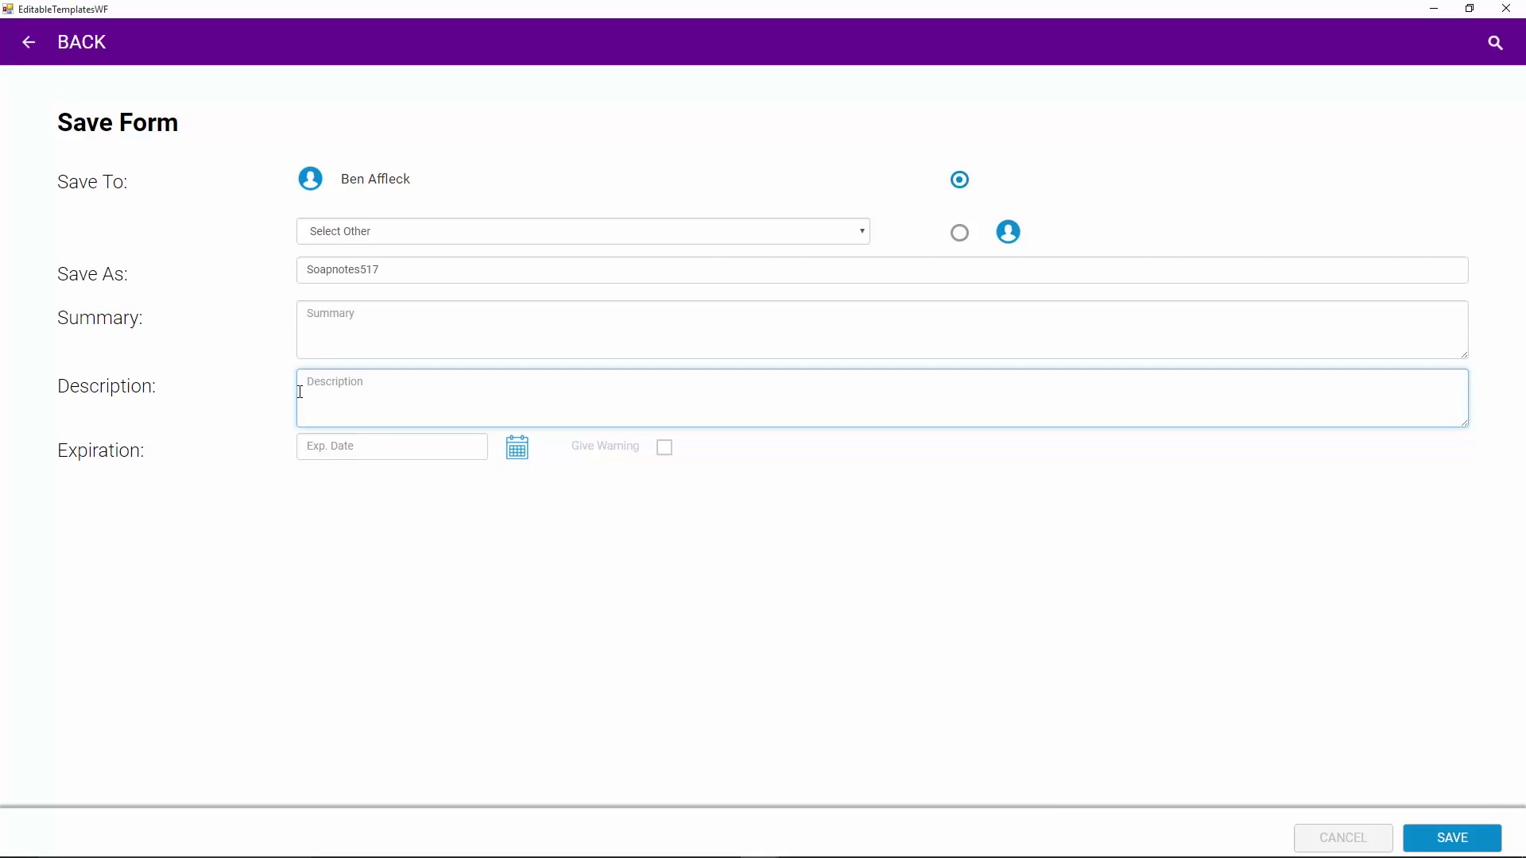
Set the form's expiration date to 06/07/2017 and enable the expiration warning
left_click(307, 448)
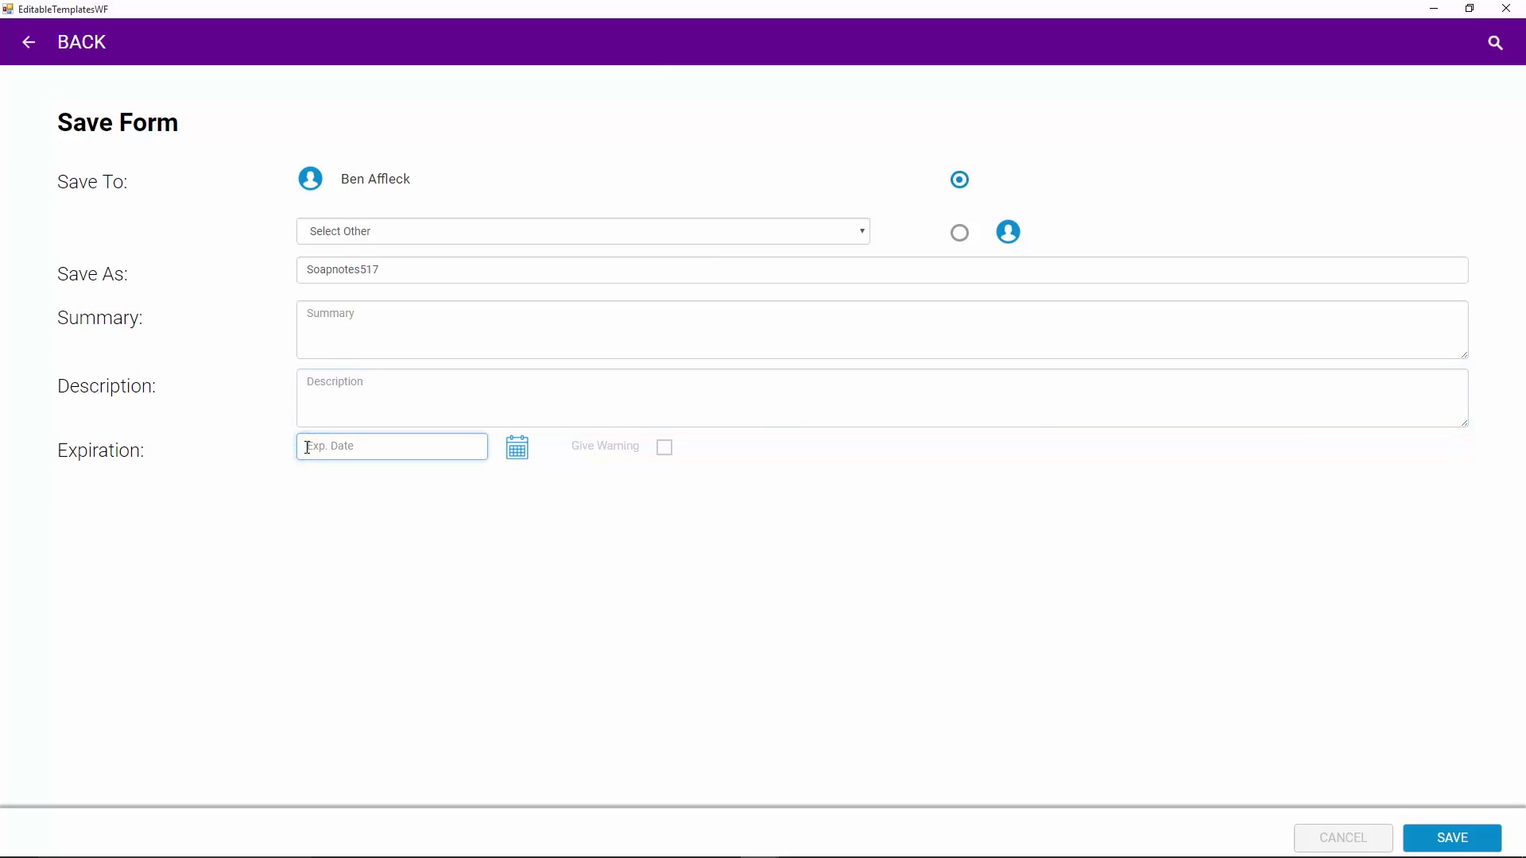
left_click(517, 448)
left_click(397, 540)
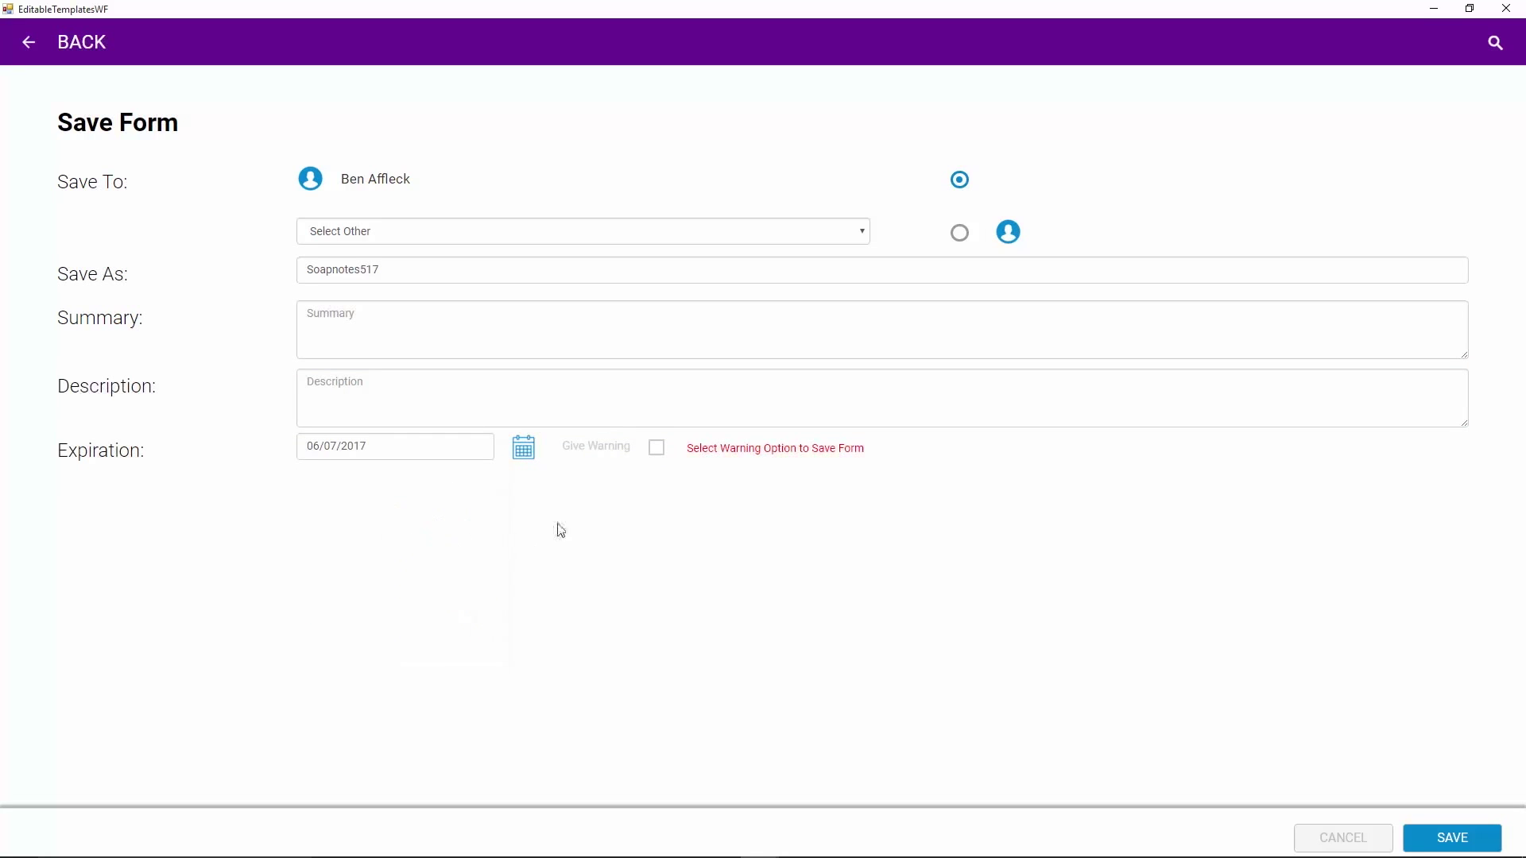
left_click(660, 450)
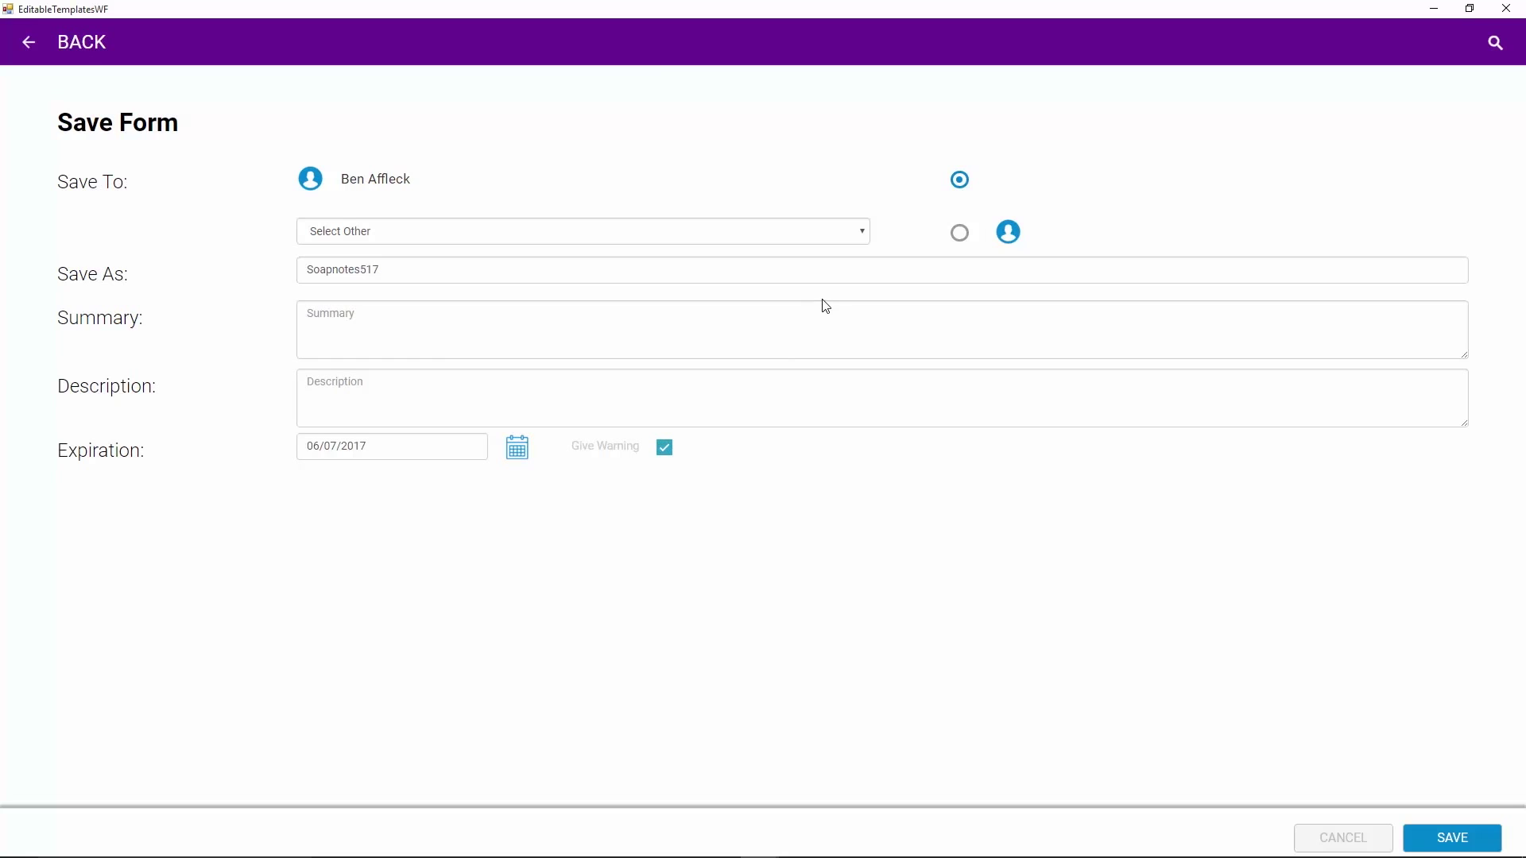
Change the save destination to the funding source Aetna and save the form
left_click(865, 232)
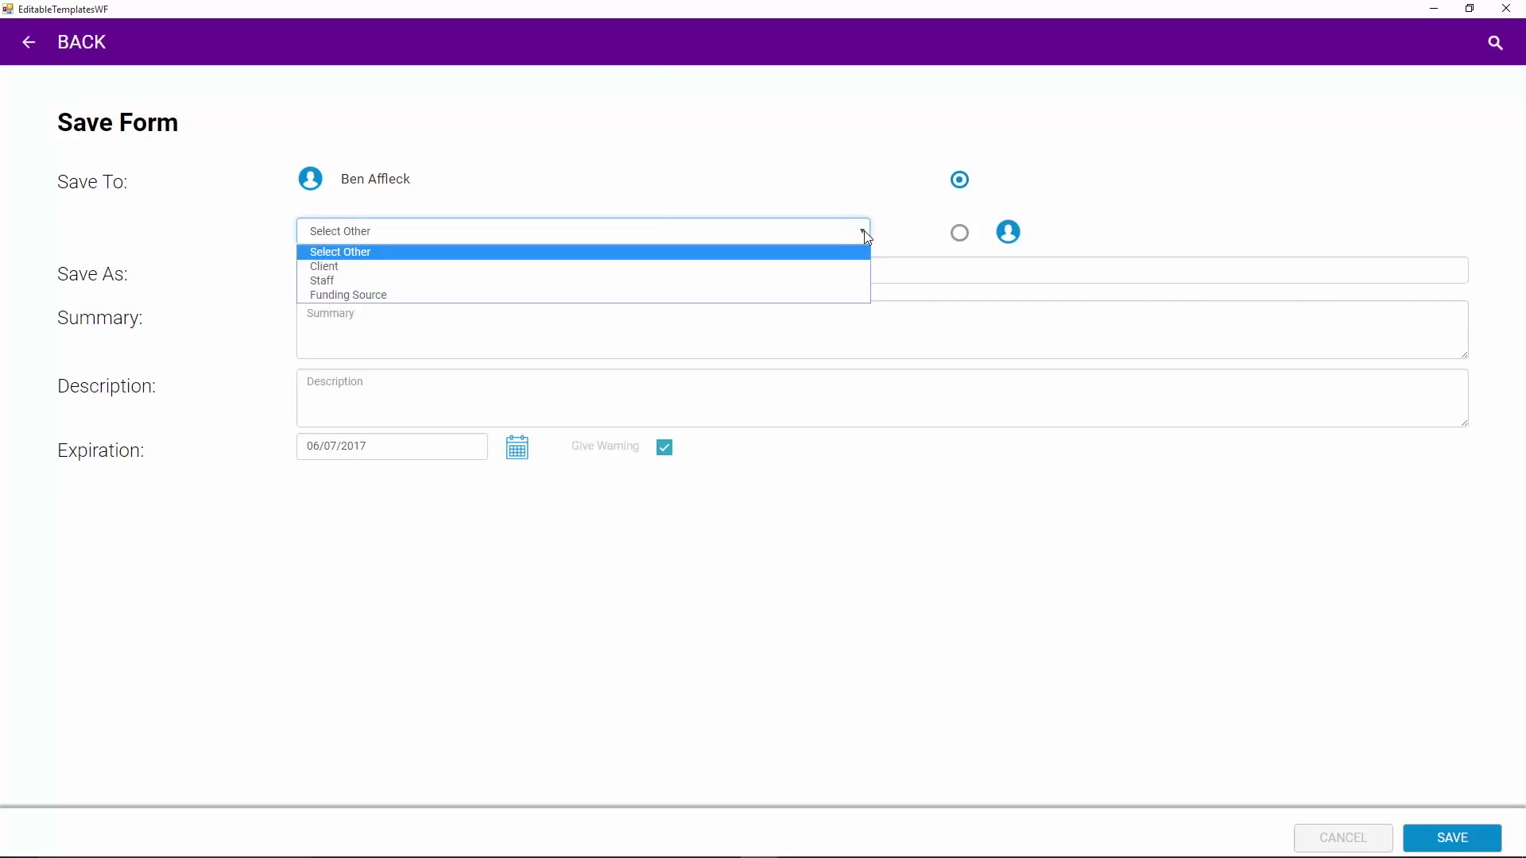
left_click(831, 297)
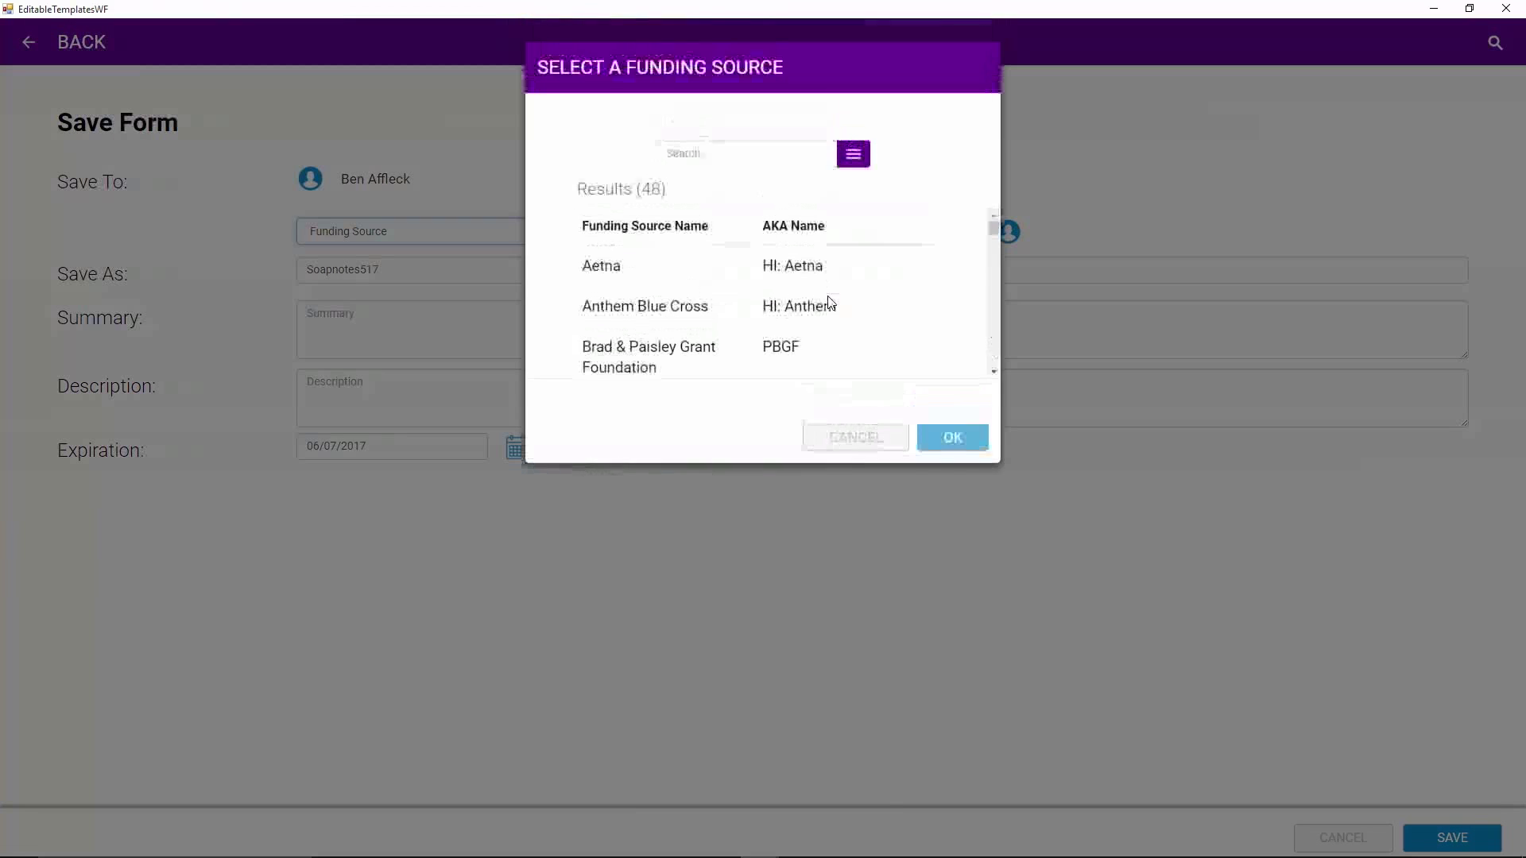
left_click(682, 148)
left_click(657, 271)
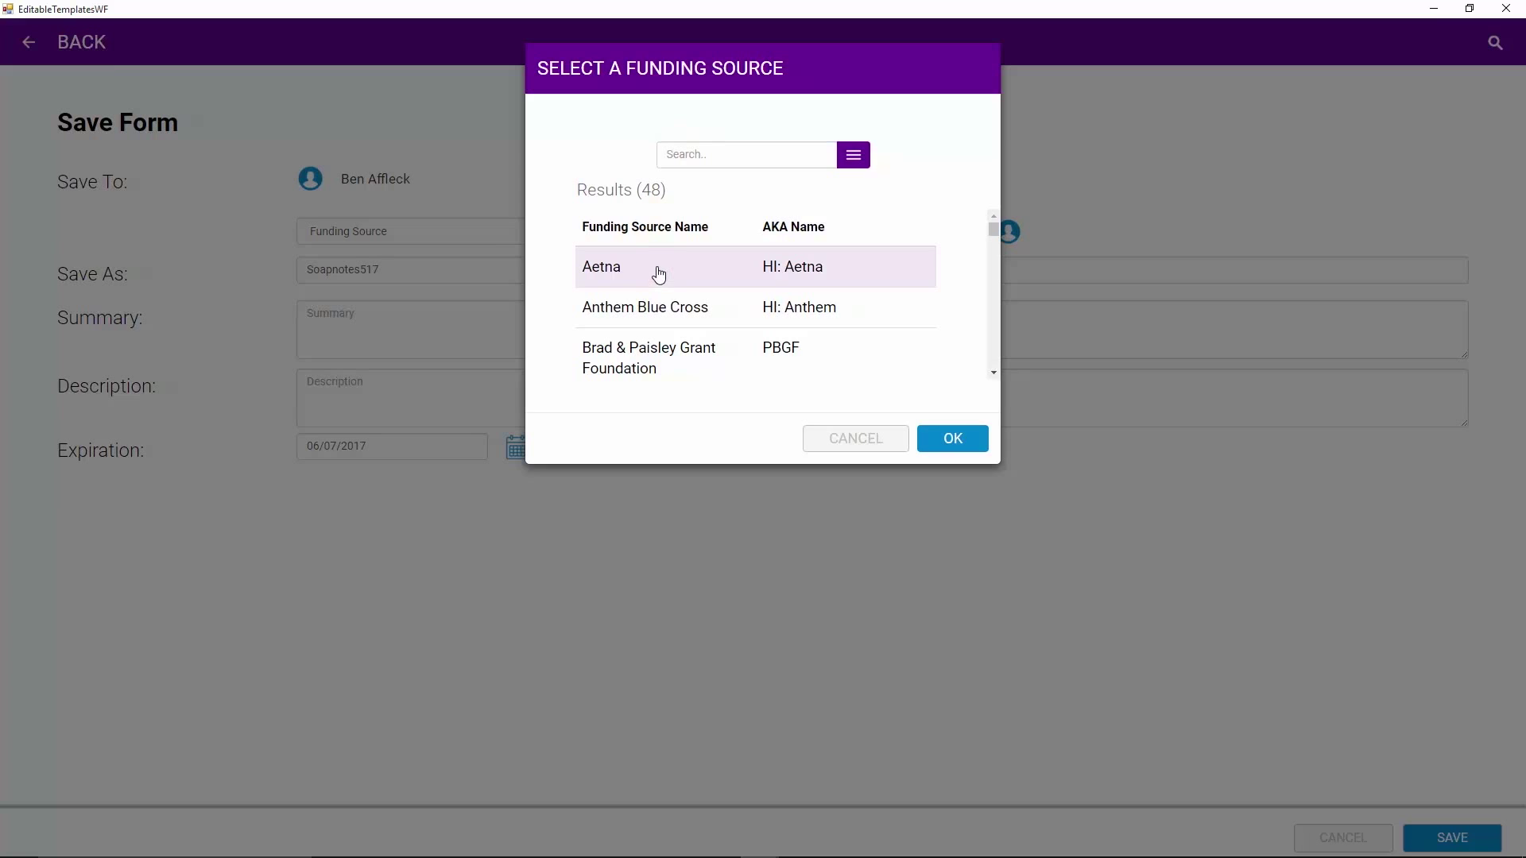
left_click(937, 451)
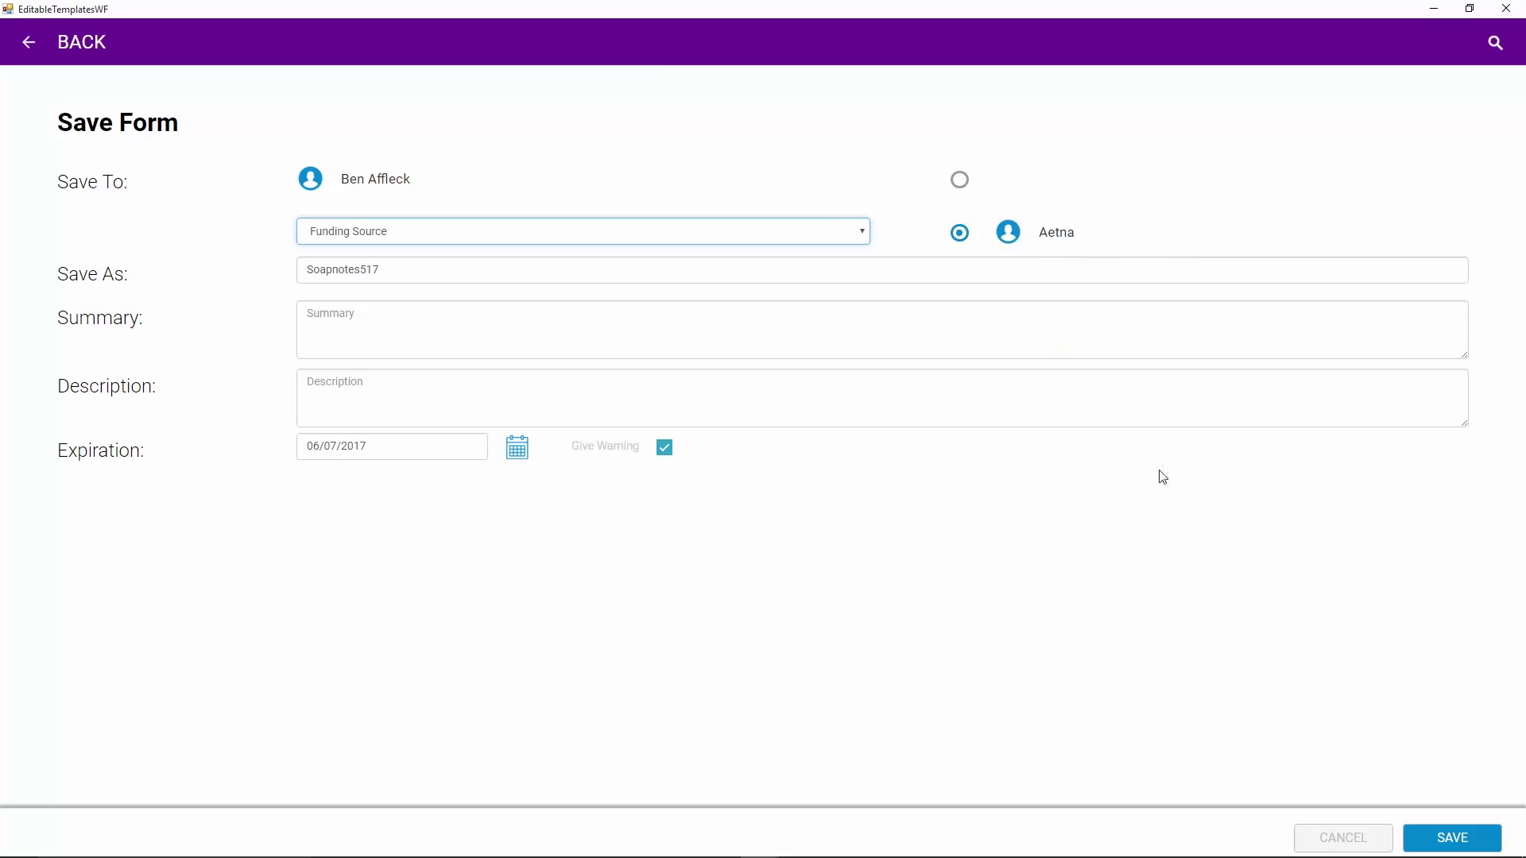
left_click(1465, 838)
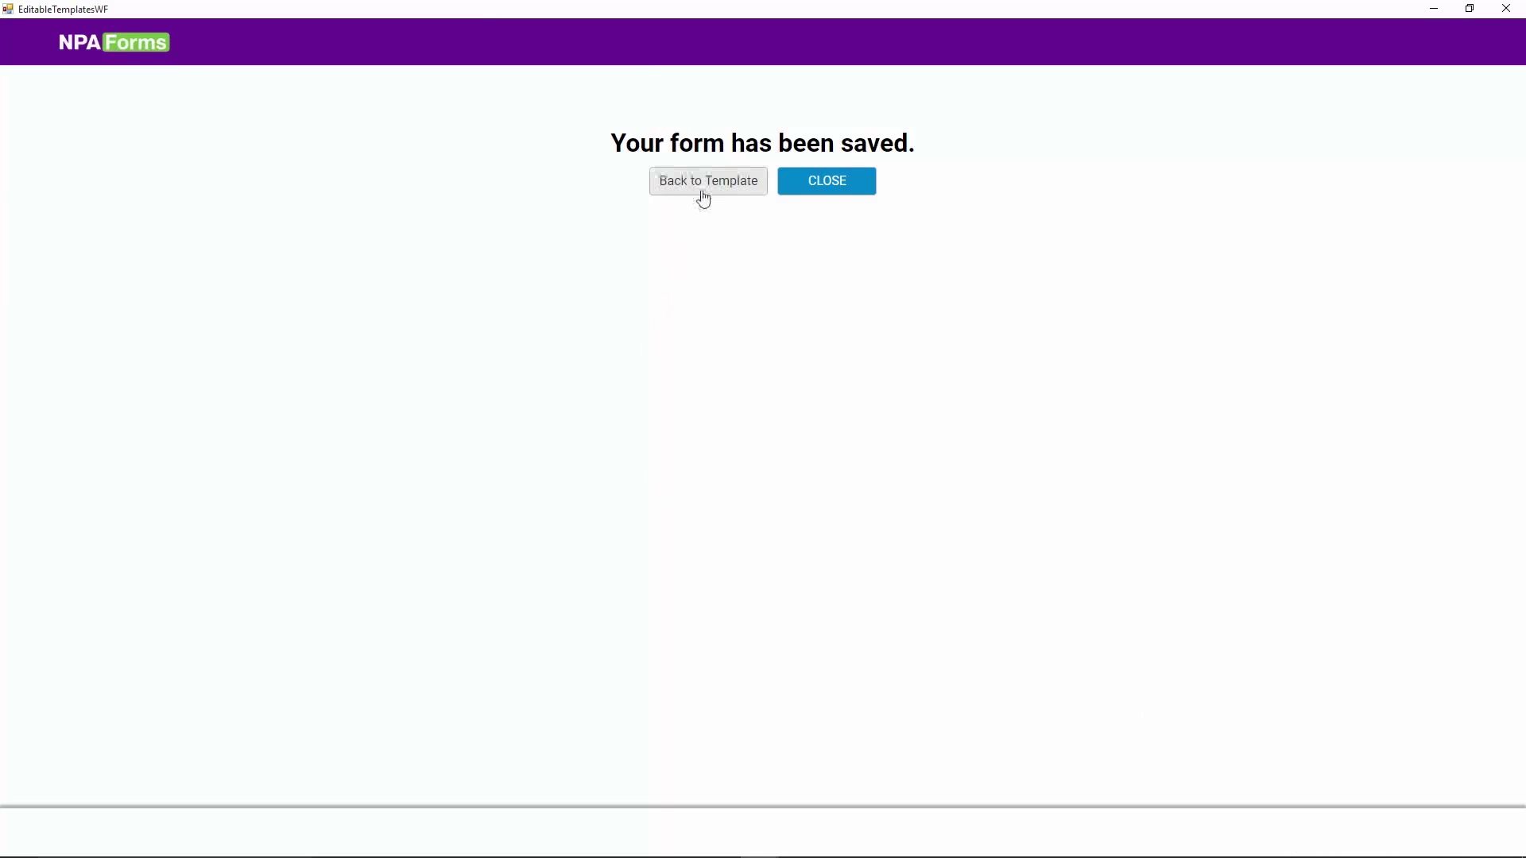
Leave the save confirmation for the forms start page and open the list of forms to fill out
left_click(705, 199)
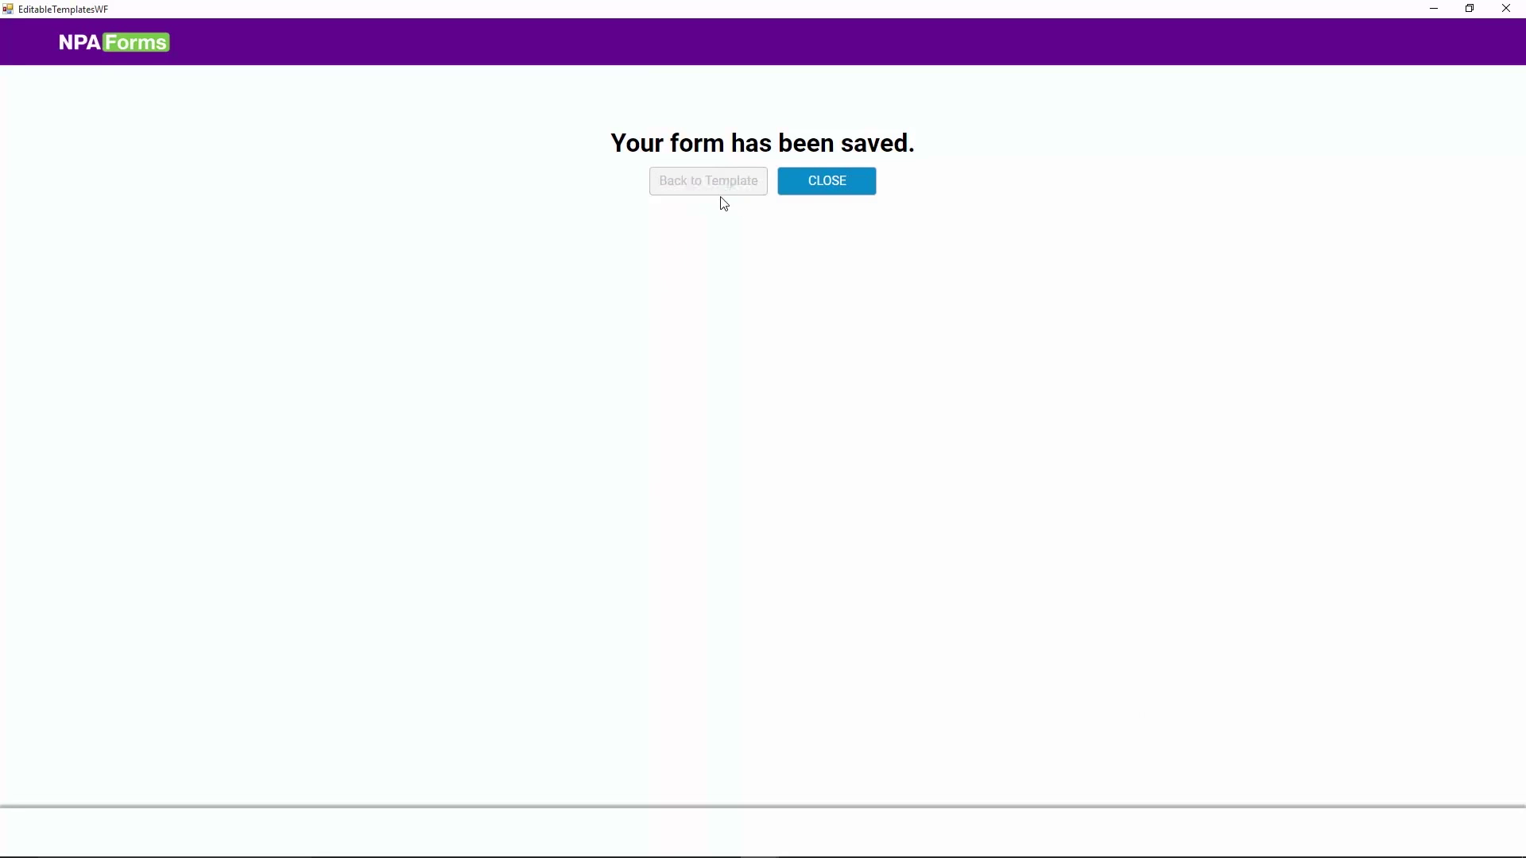
left_click(814, 190)
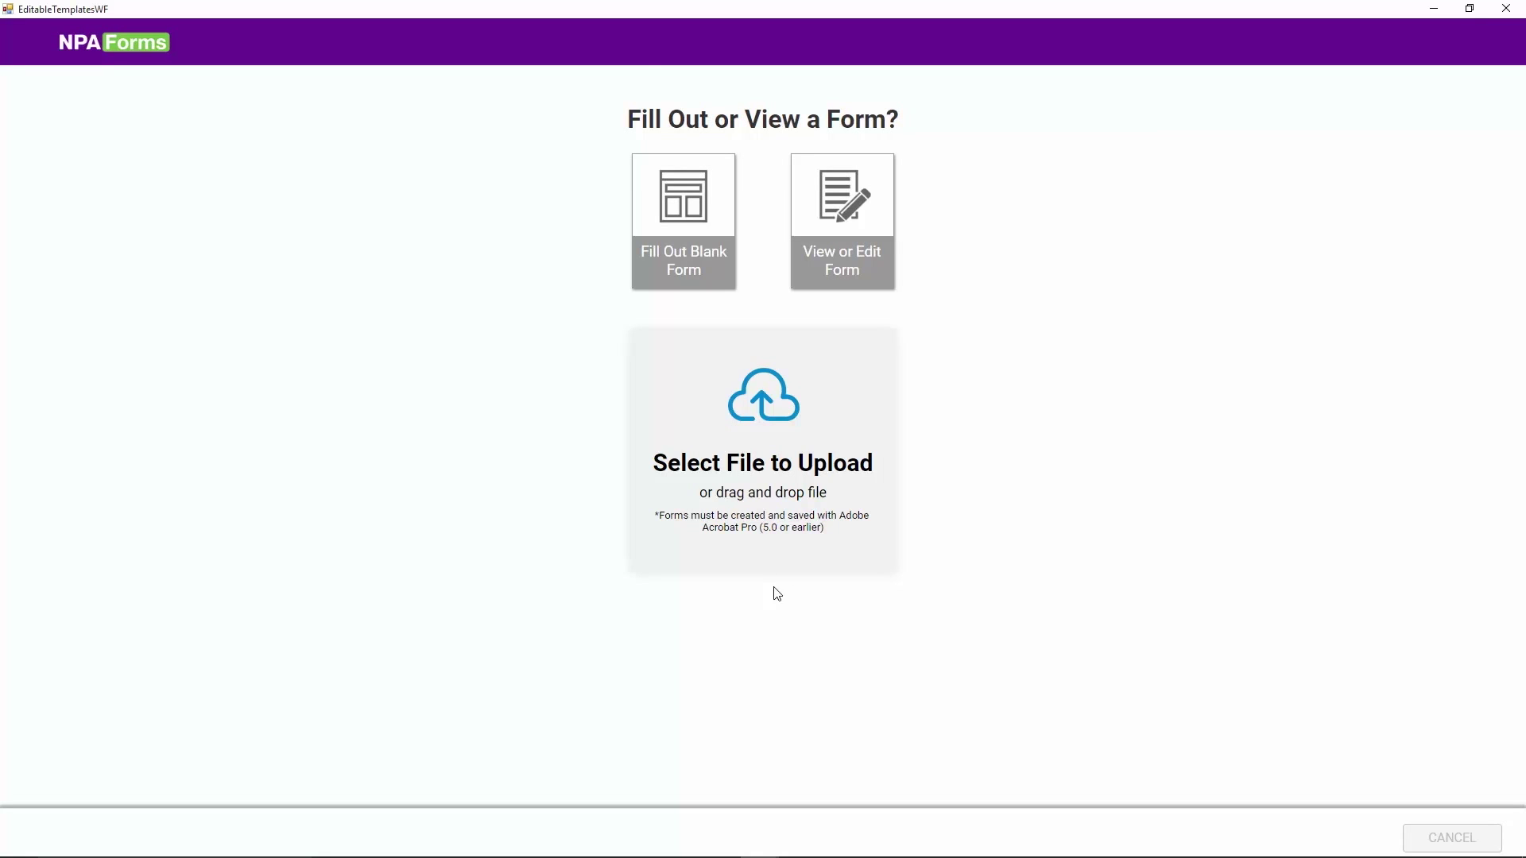
left_click(866, 277)
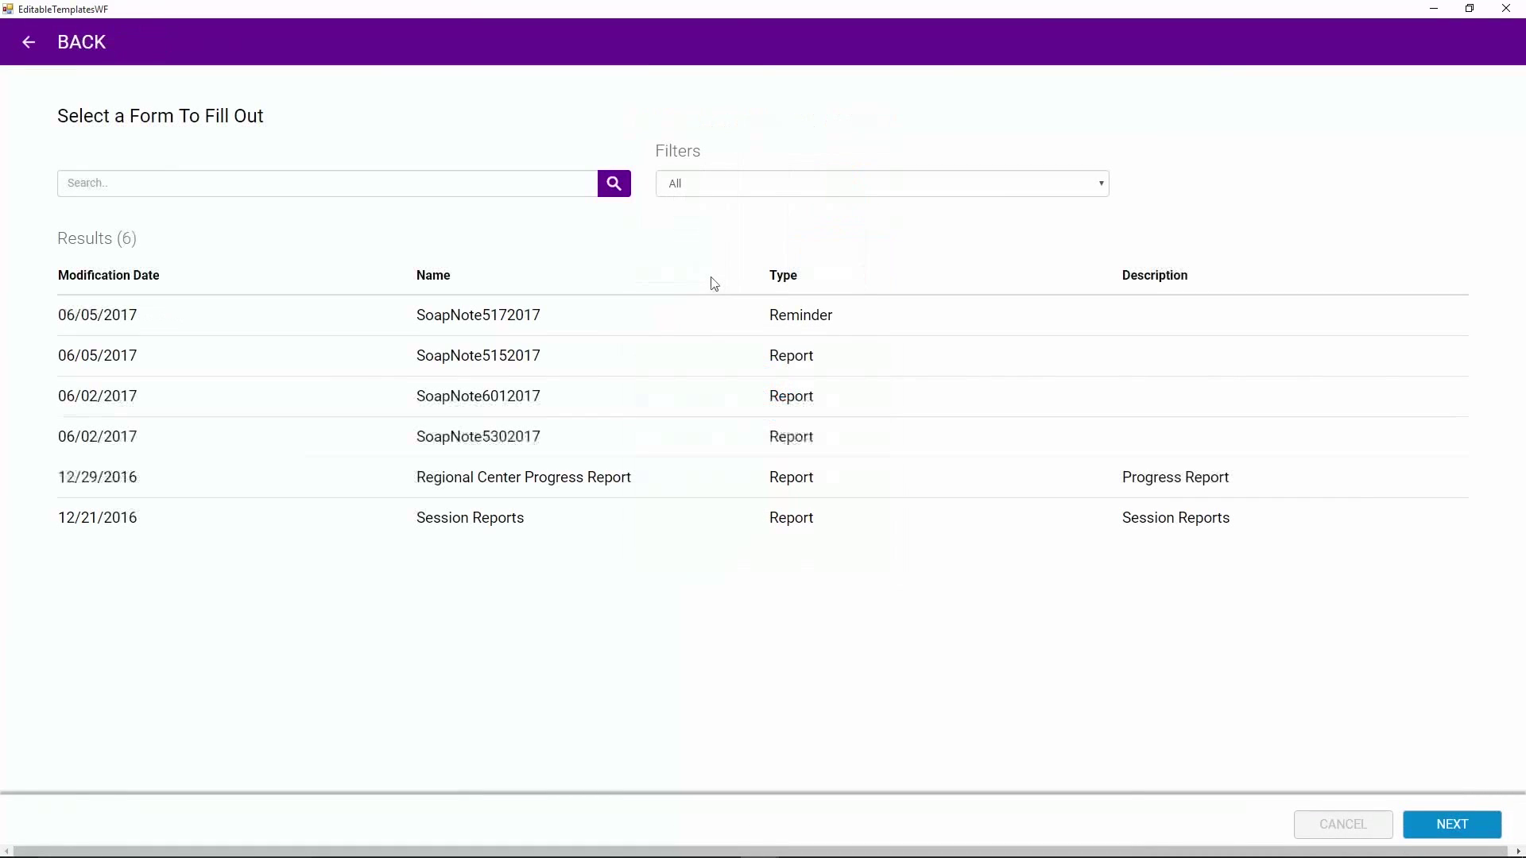